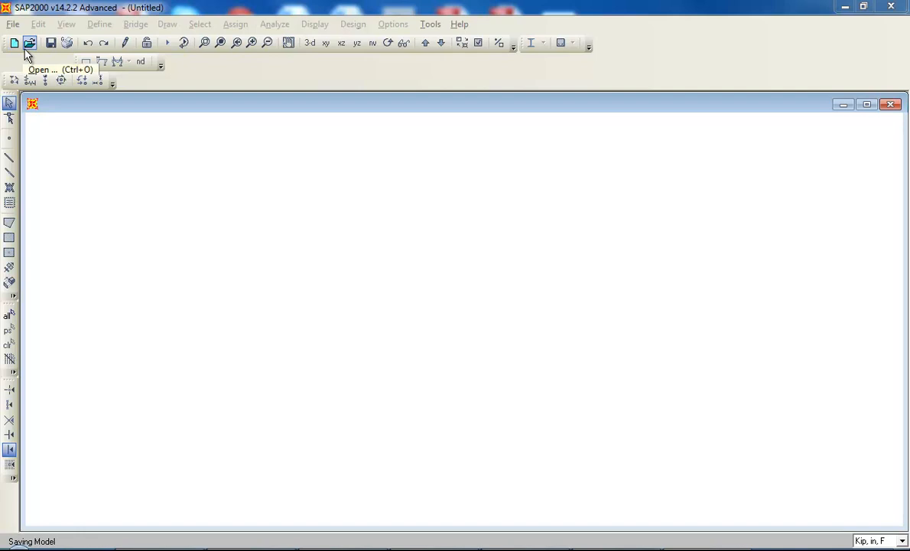
Step: Create a new grid-only model in Kip, in, F units with a grid spacing of 12 in X, Y and Z
click(14, 44)
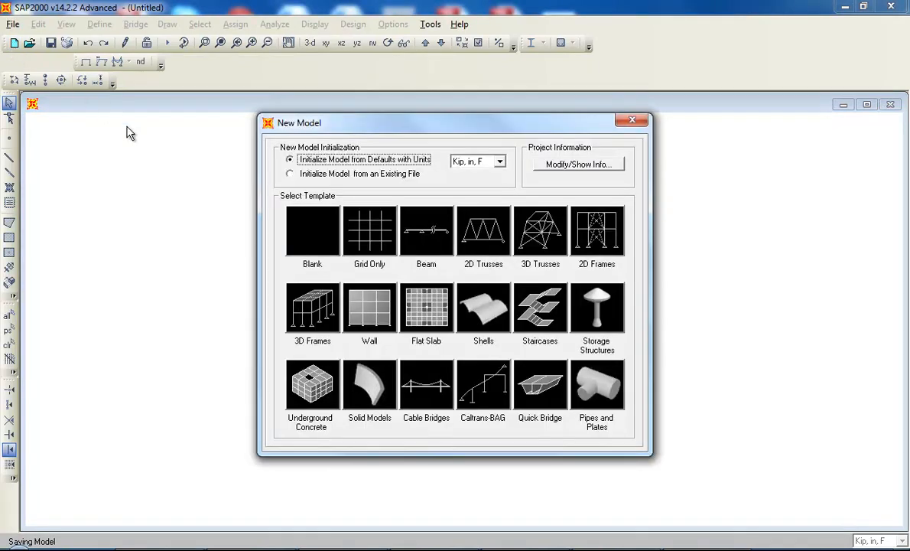
click(375, 235)
click(474, 288)
drag(503, 288, 505, 328)
text(121212)
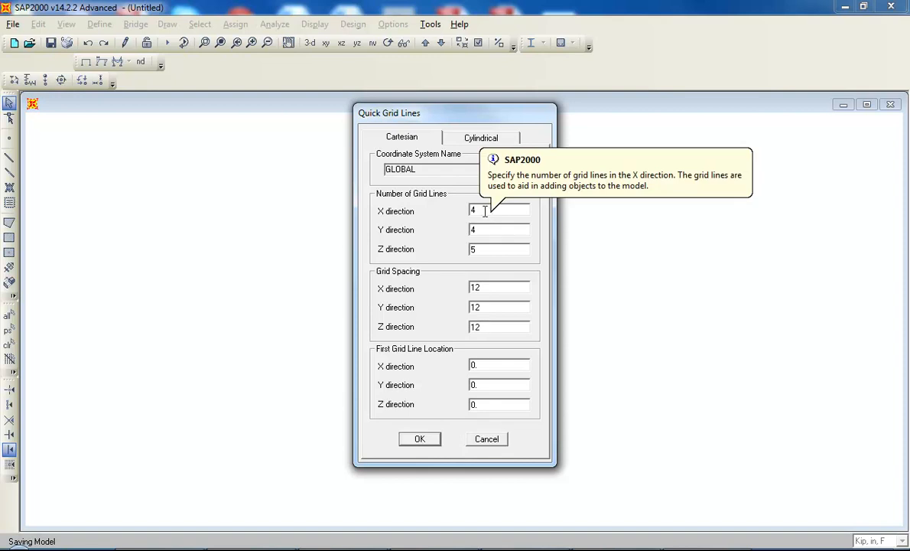
Step: Set the number of grid lines to 8 in X, 8 in Y and 6 in Z, and generate the grid
double_click(485, 210)
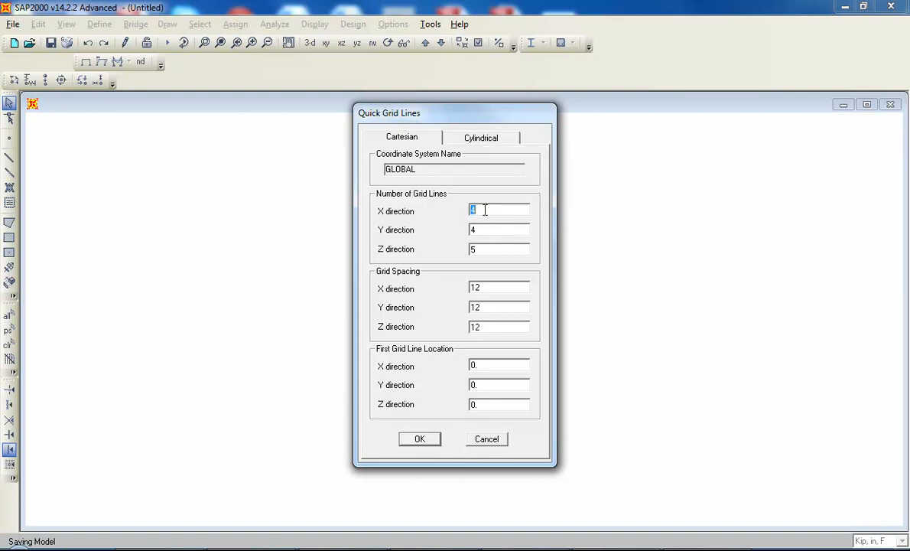
text(8)
double_click(482, 250)
click(420, 441)
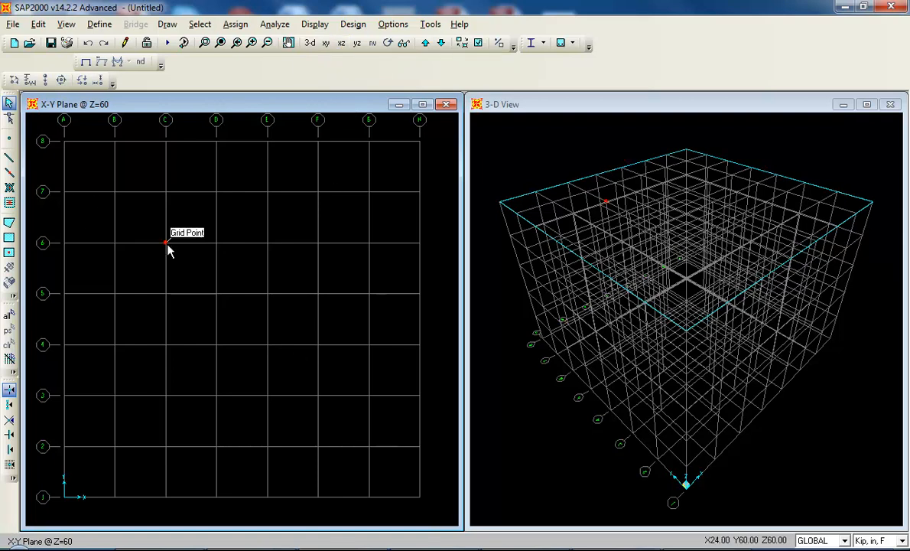
Step: Switch the plan view to the X-Z plane and review the defined materials list
click(341, 44)
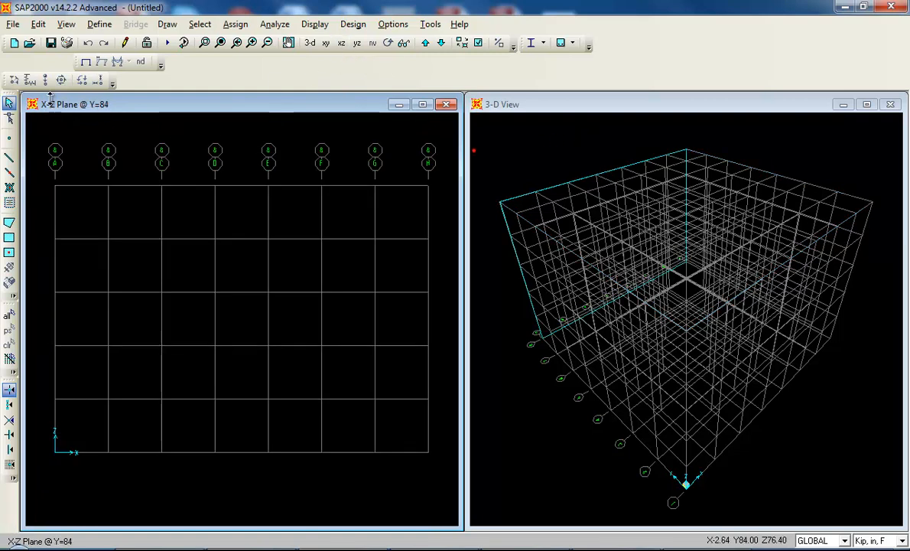
click(96, 27)
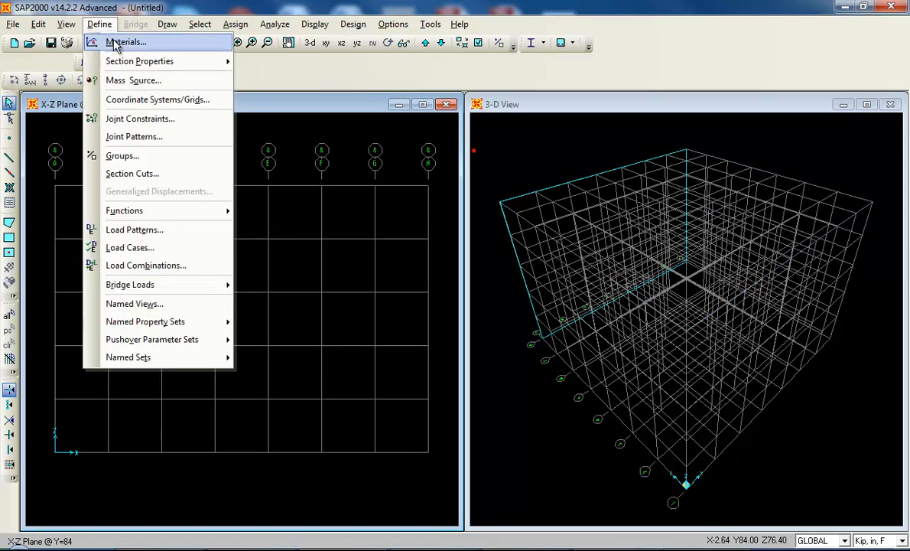
click(124, 43)
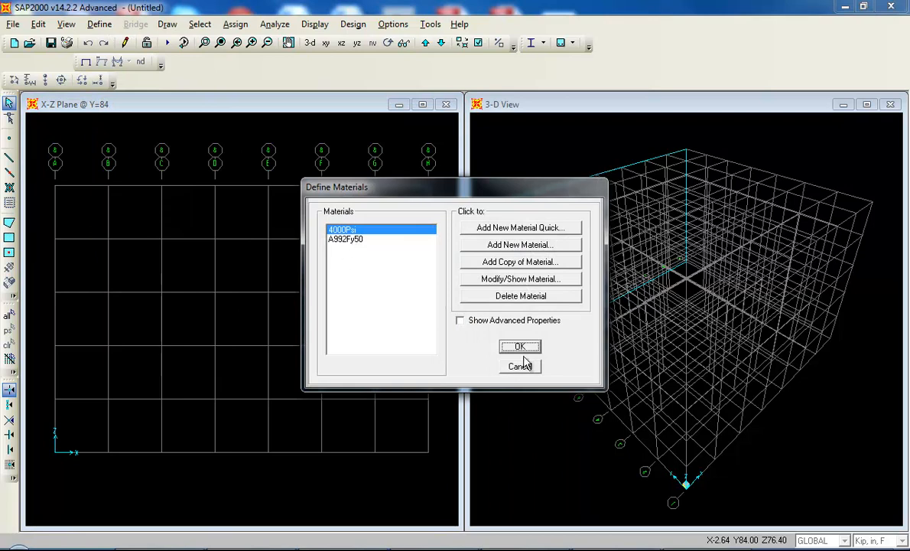
click(520, 346)
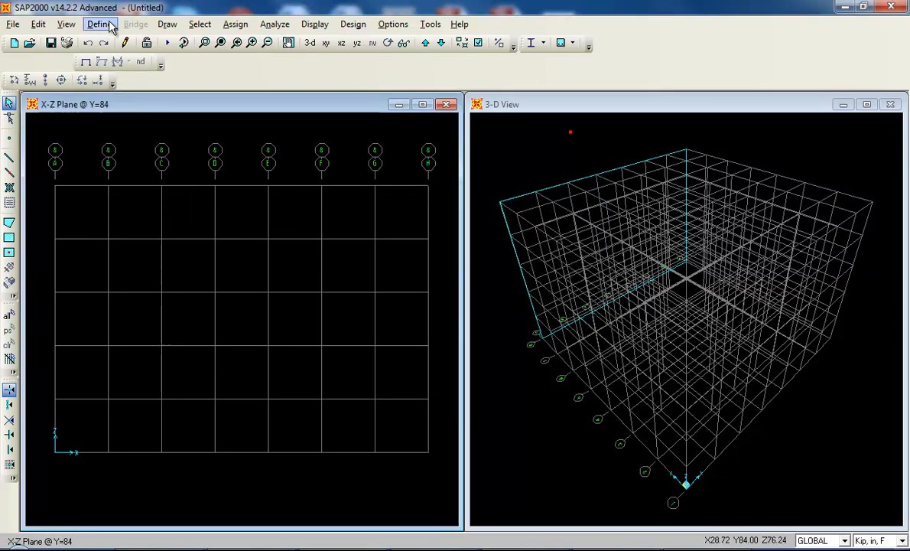
Step: Start importing a steel I/Wide Flange frame section from the AISC13.pro property file
click(111, 28)
mouse_move(121, 62)
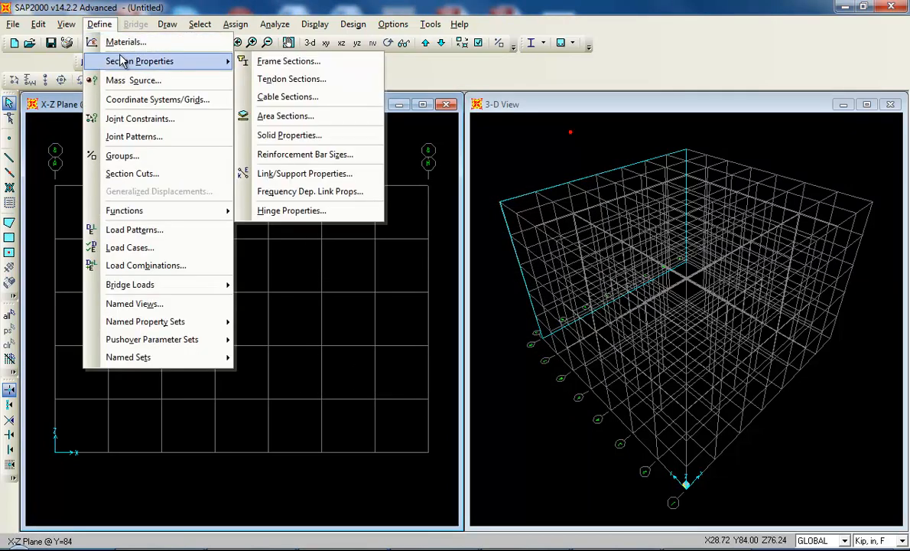
click(279, 61)
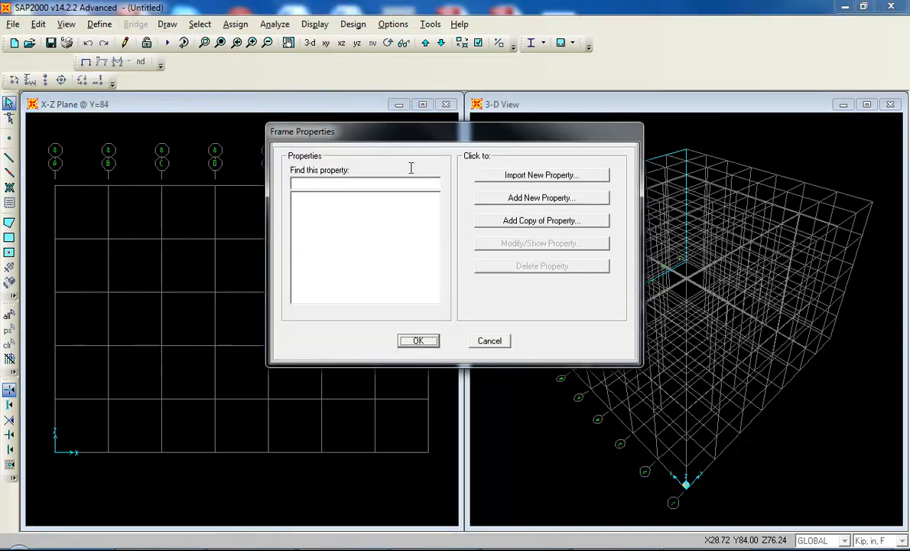
click(549, 177)
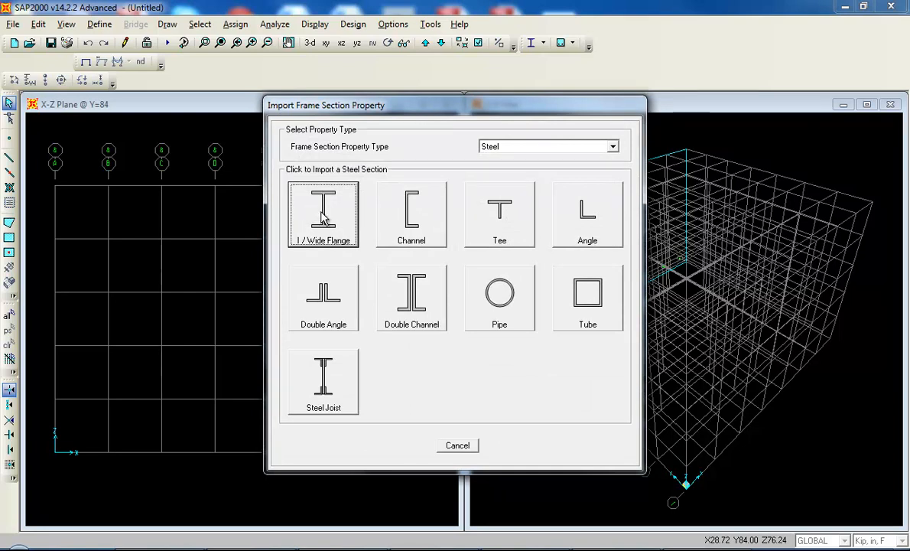
click(323, 219)
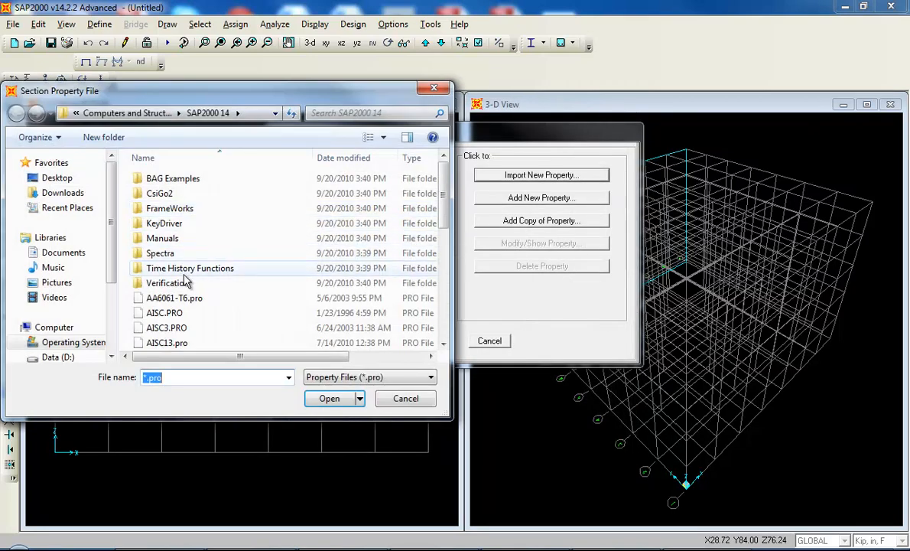
drag(441, 197, 441, 235)
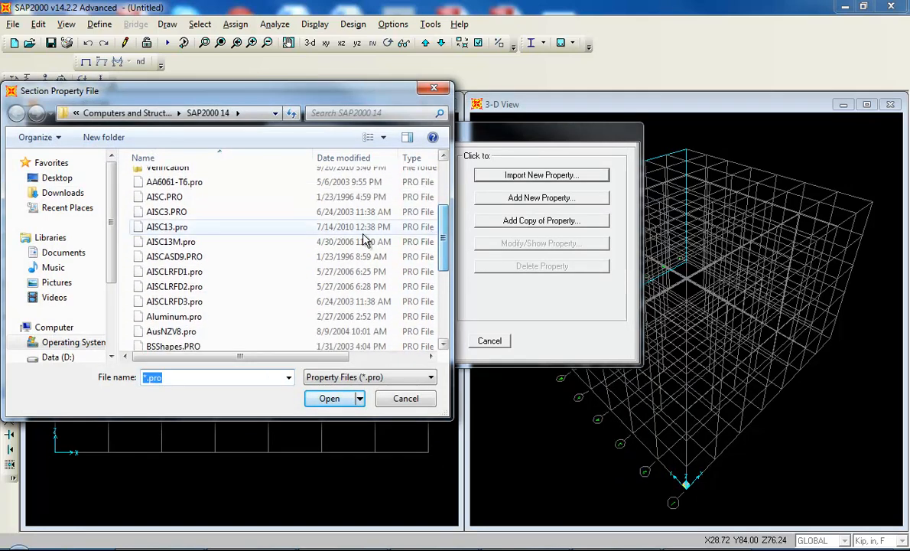
double_click(156, 227)
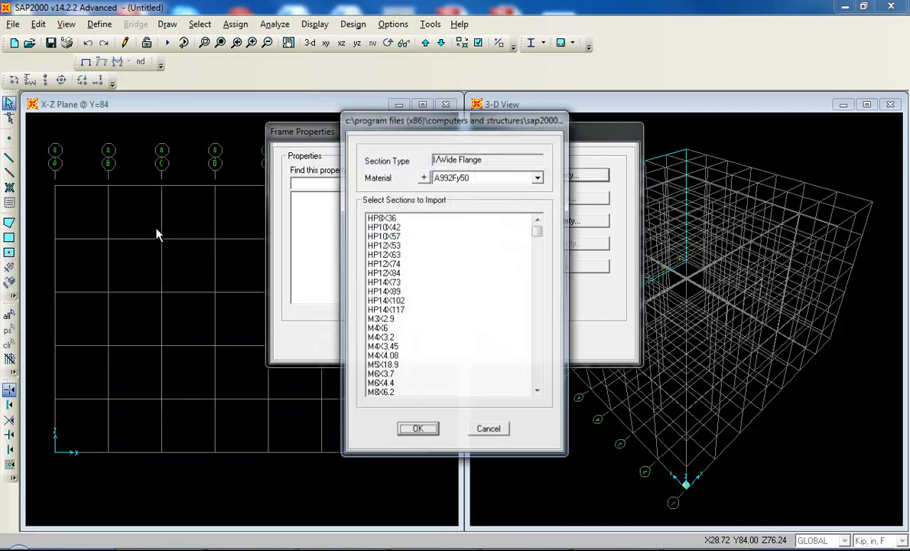
Step: Import the W6X12 section from the section list and accept it as a frame property
drag(539, 237, 533, 286)
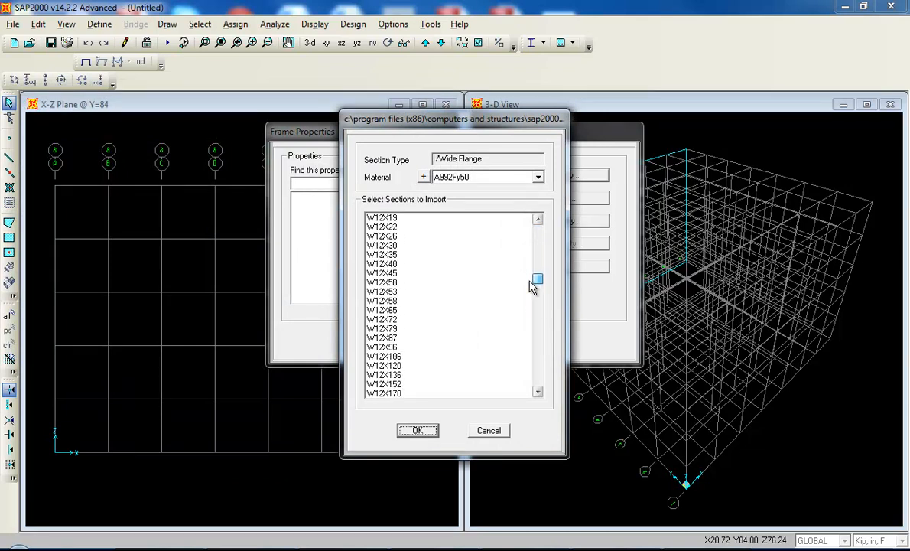
click(368, 264)
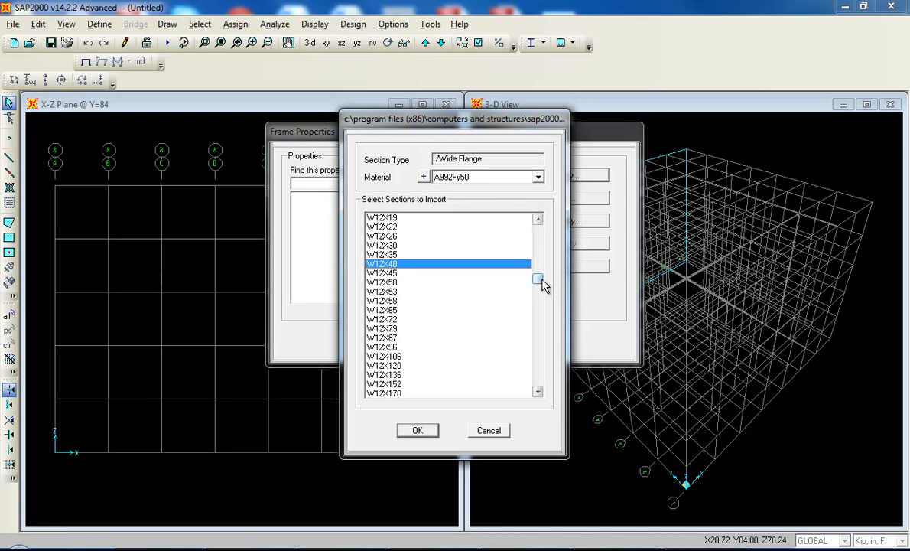
drag(543, 284, 543, 262)
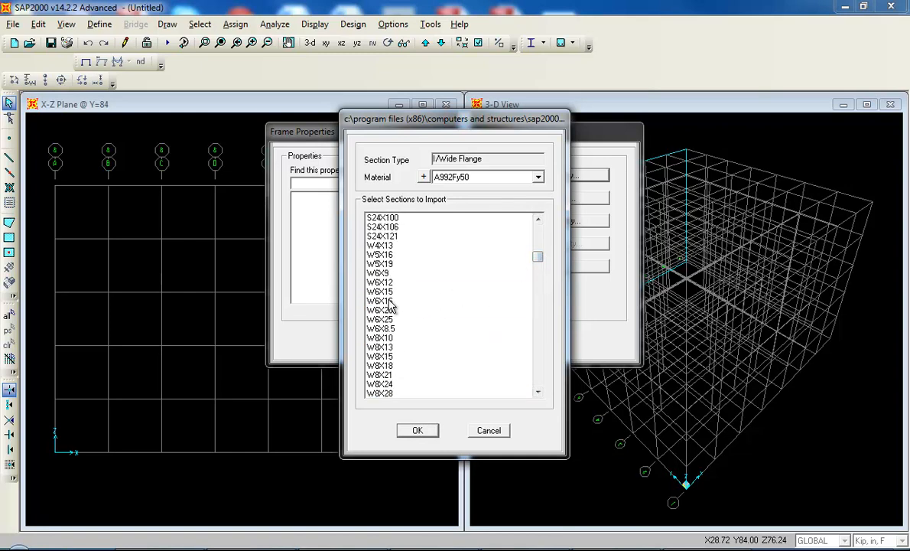
click(380, 283)
click(417, 430)
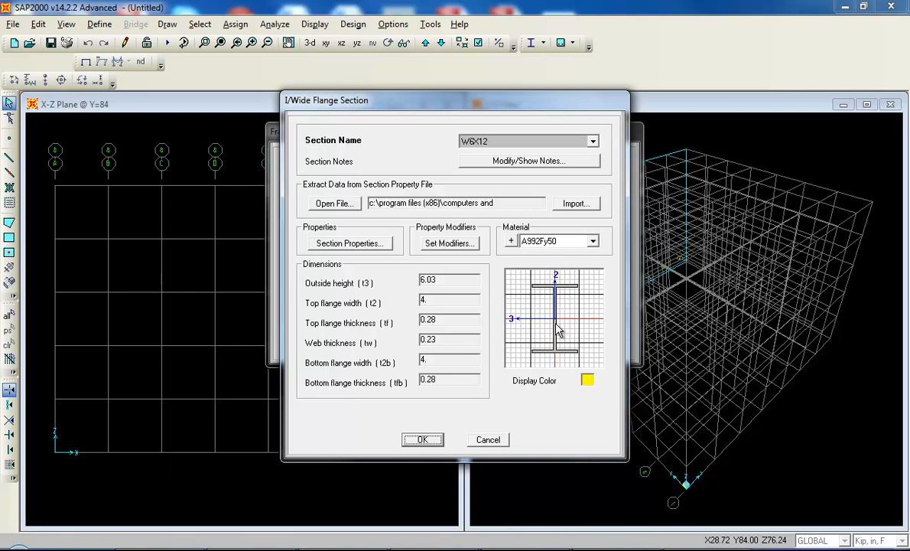
click(423, 440)
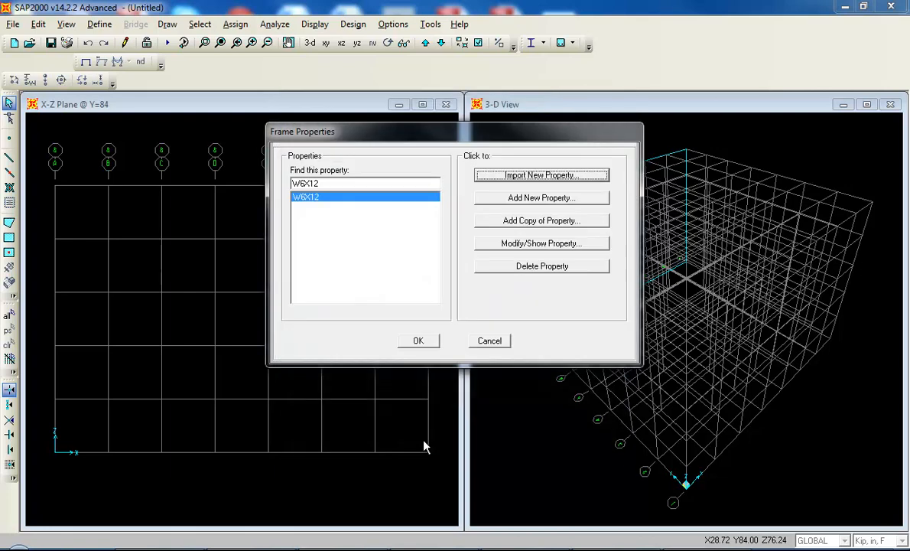
click(418, 341)
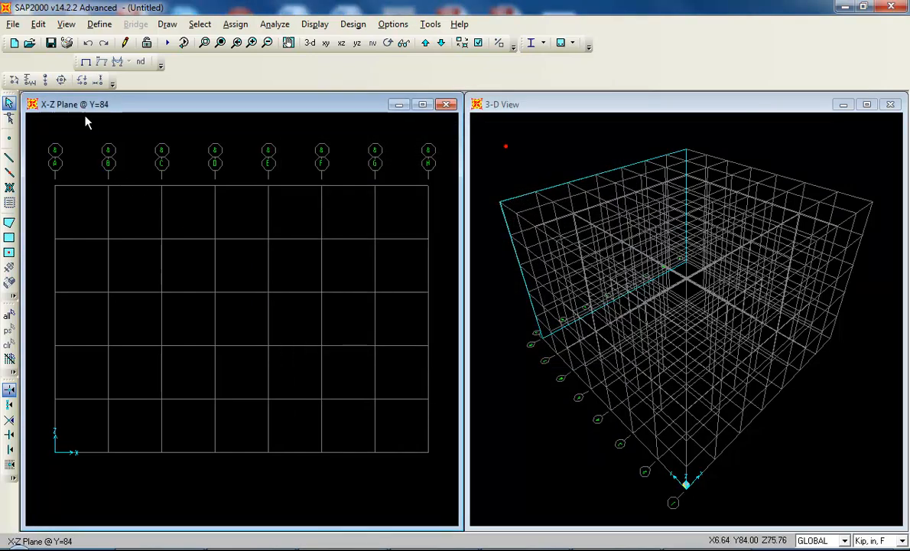
Step: Start drawing straight frame members with the W6X12 section, keeping the moment releases Continuous
click(9, 159)
drag(446, 235, 483, 197)
click(538, 240)
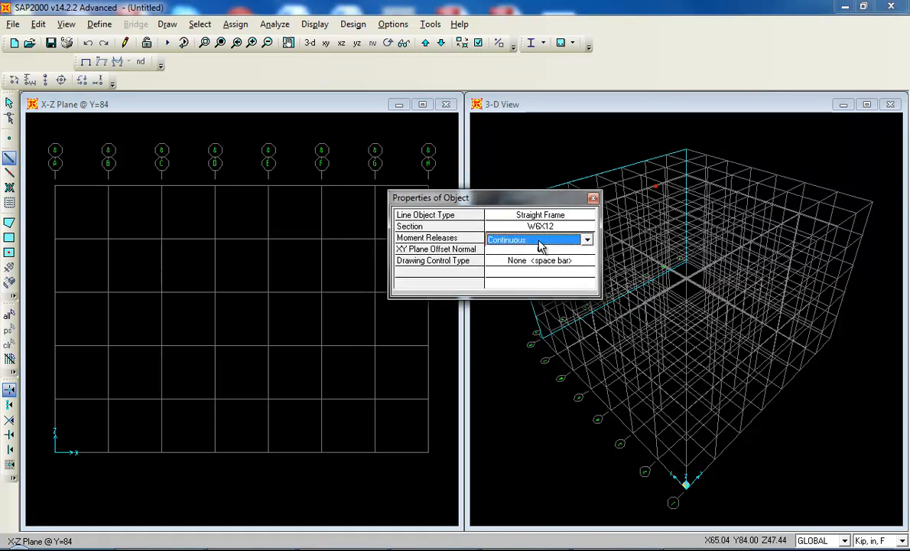
click(539, 242)
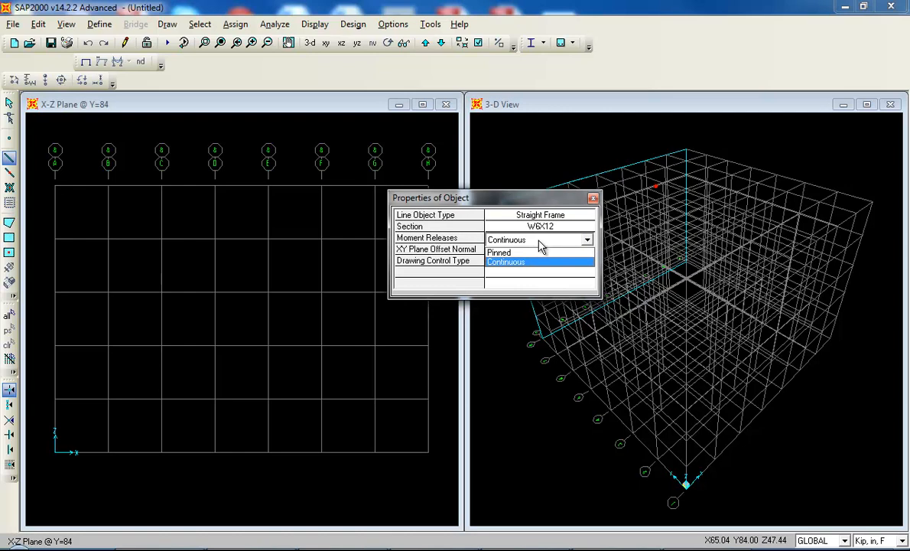
click(540, 243)
click(460, 288)
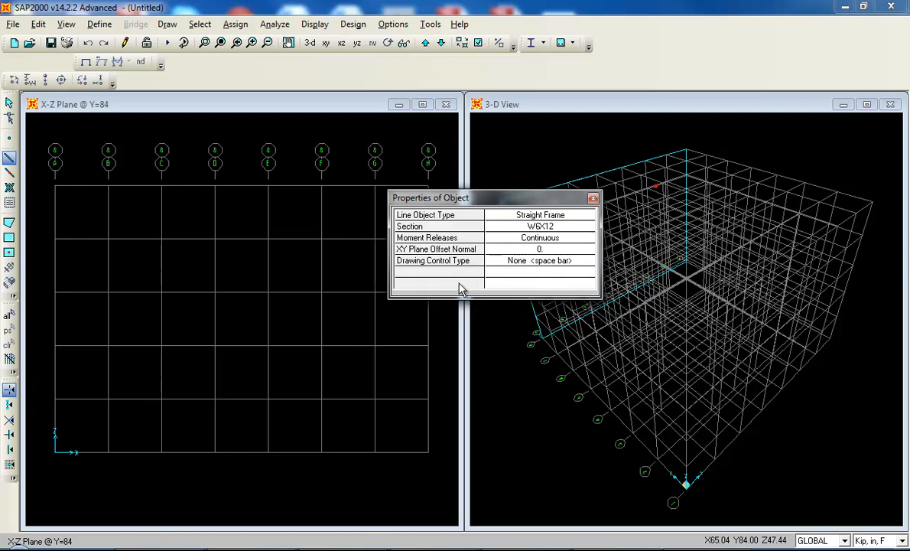
Step: Draw a gable frame from A at Z=0 through A at Z=36, D at Z=60 and G at Z=36 to G at Z=0, and select everything
click(55, 452)
click(55, 291)
click(215, 186)
click(374, 292)
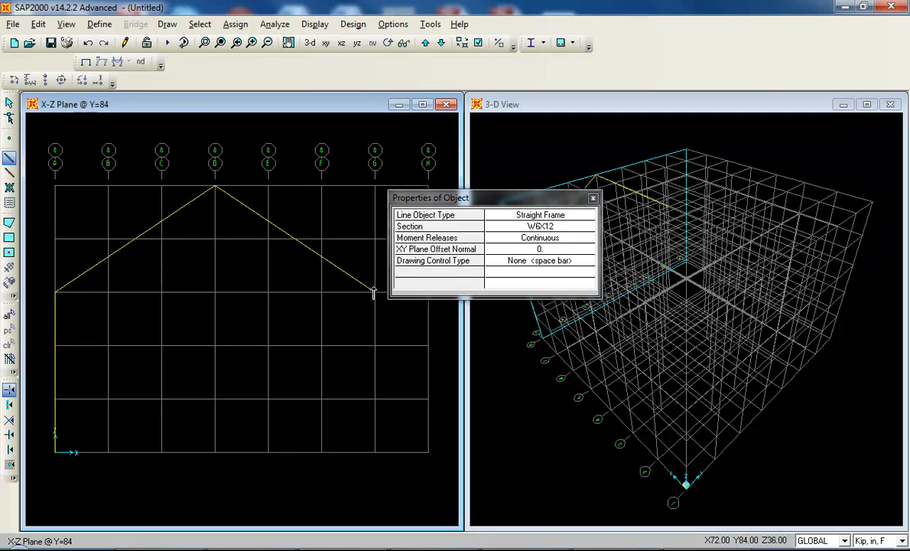
click(375, 451)
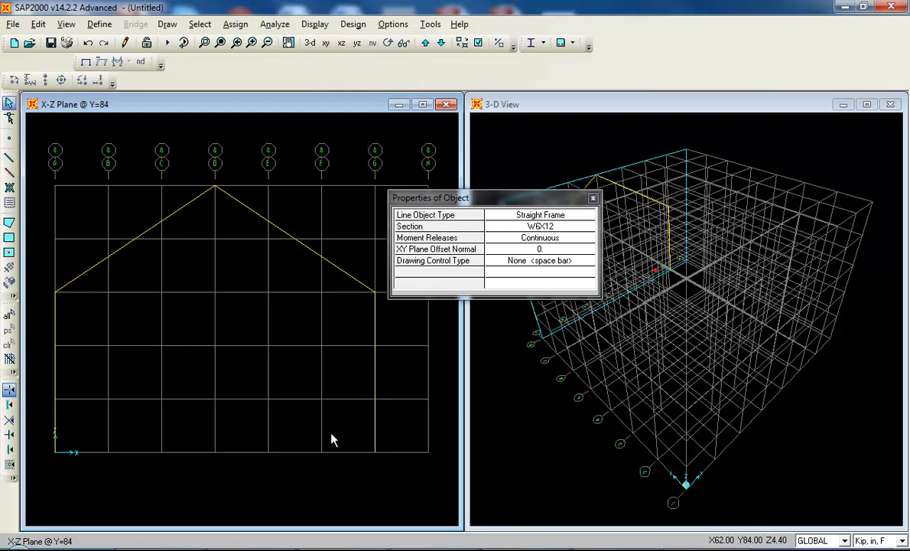
key(Escape)
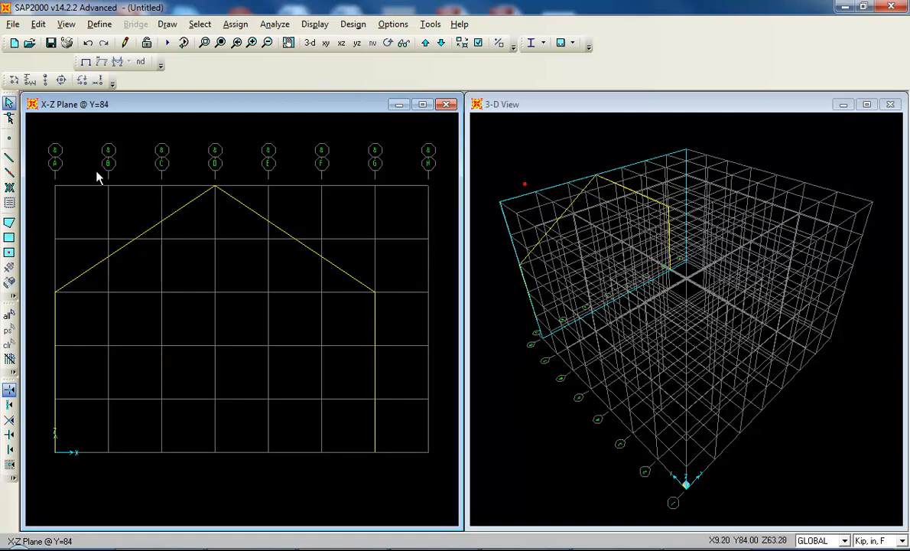
click(9, 314)
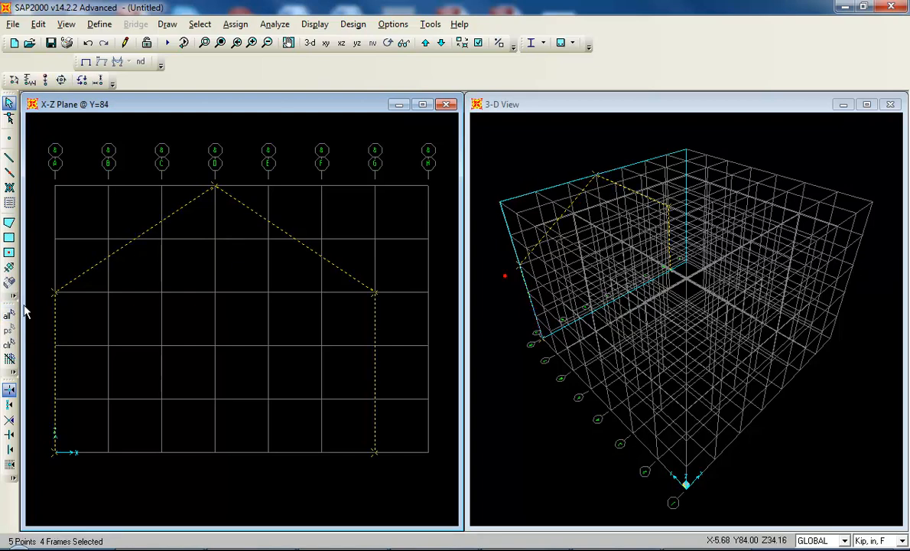
click(38, 24)
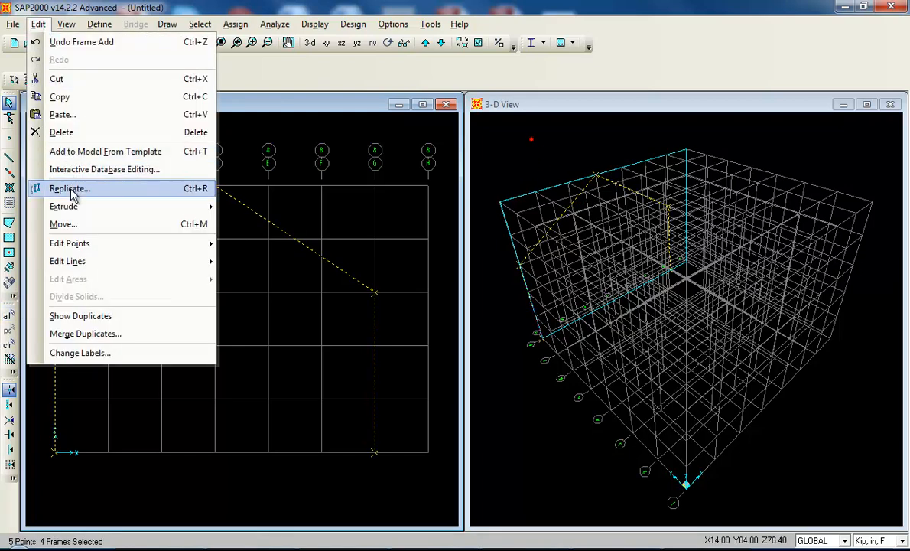
click(69, 226)
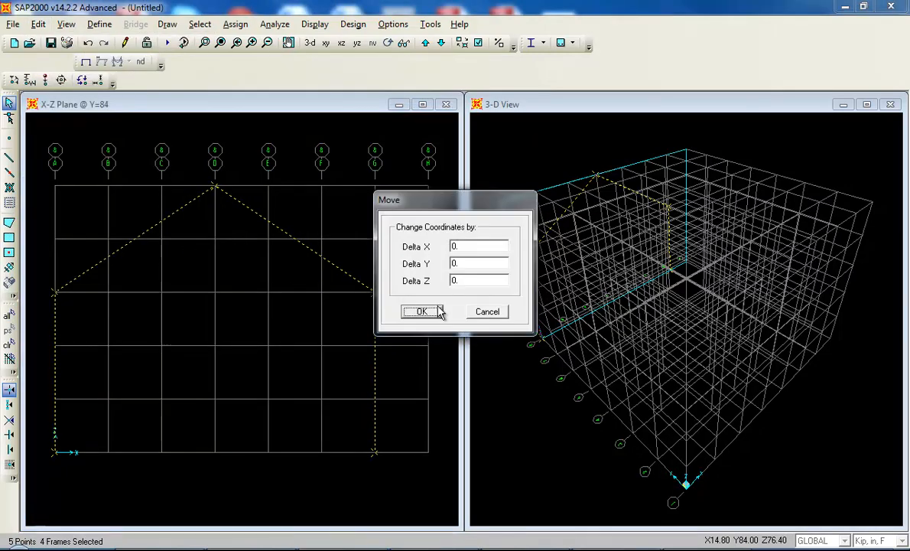
click(488, 313)
Step: Replicate the selected gable frame once, linearly in the negative Y direction, placing the copy on grid line 3
click(38, 23)
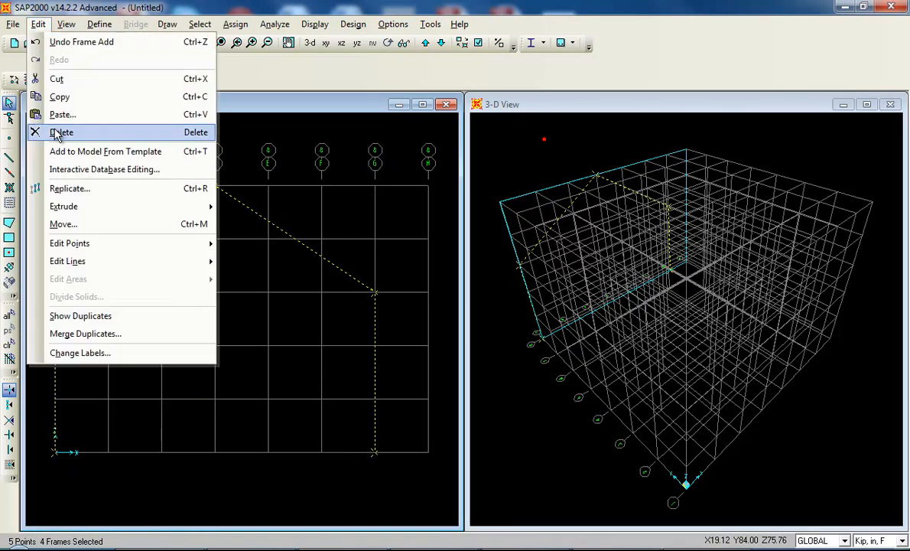
click(69, 188)
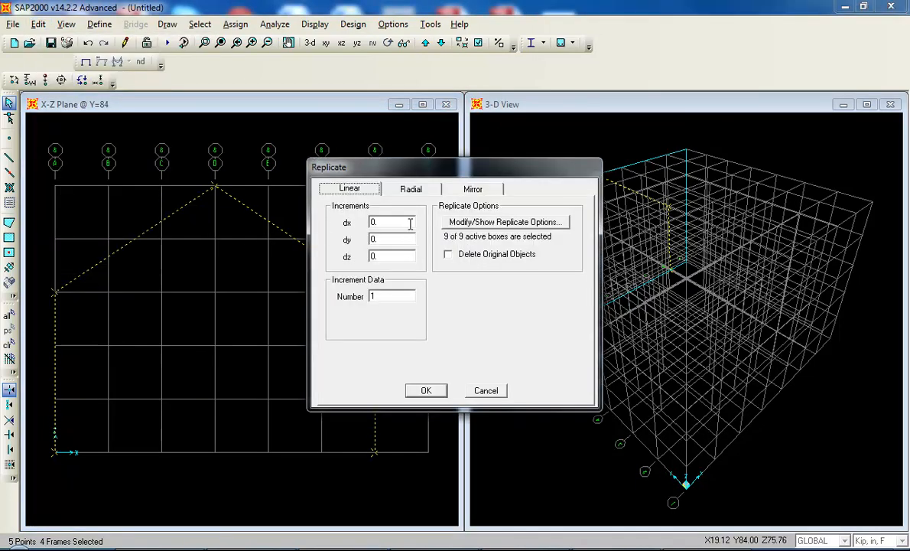
drag(401, 164, 294, 286)
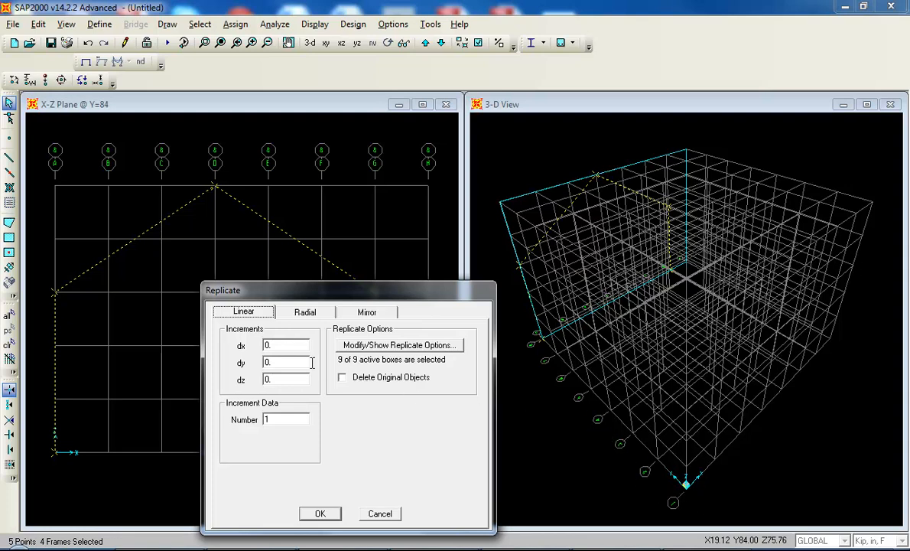
double_click(281, 363)
click(289, 364)
click(314, 513)
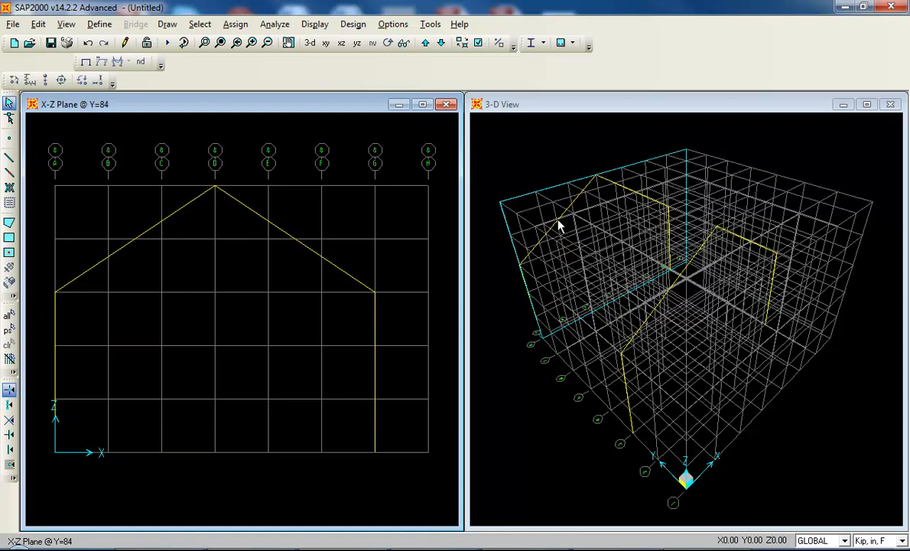
Step: Divide the four sloping rafters of both gable frames into 2 frames each, with a last/first length ratio of 1
click(10, 388)
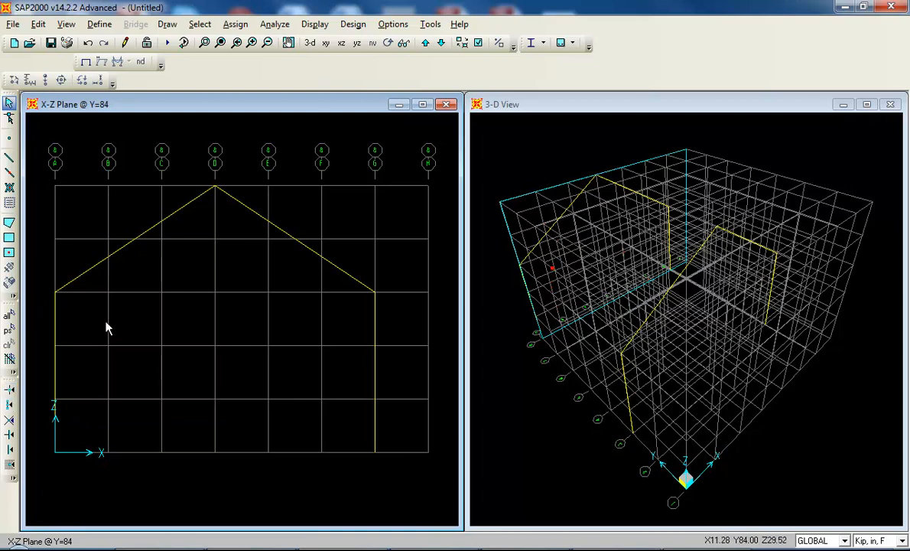
click(621, 274)
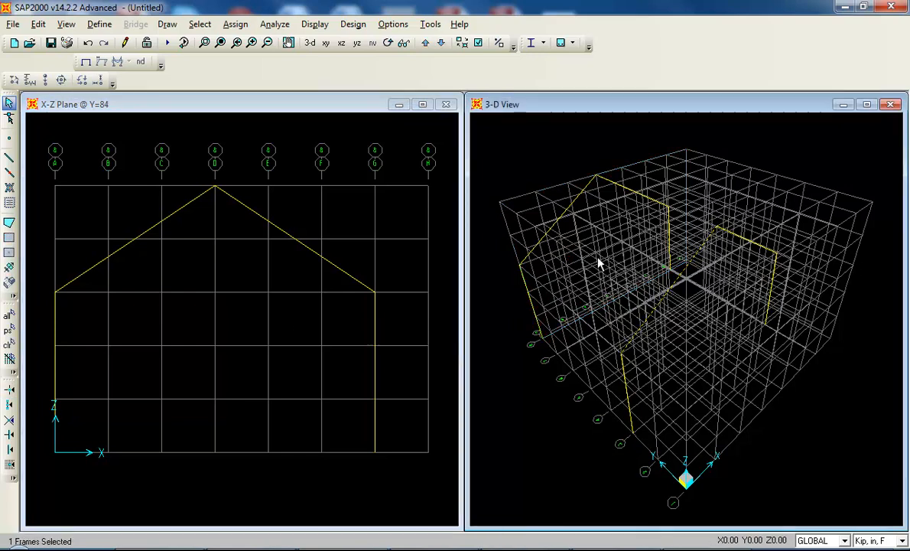
click(583, 192)
click(646, 198)
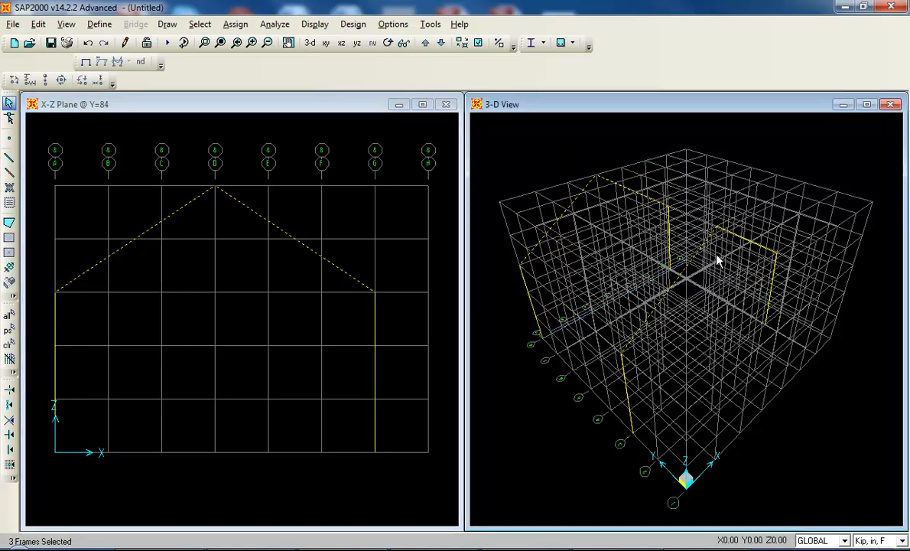
click(735, 234)
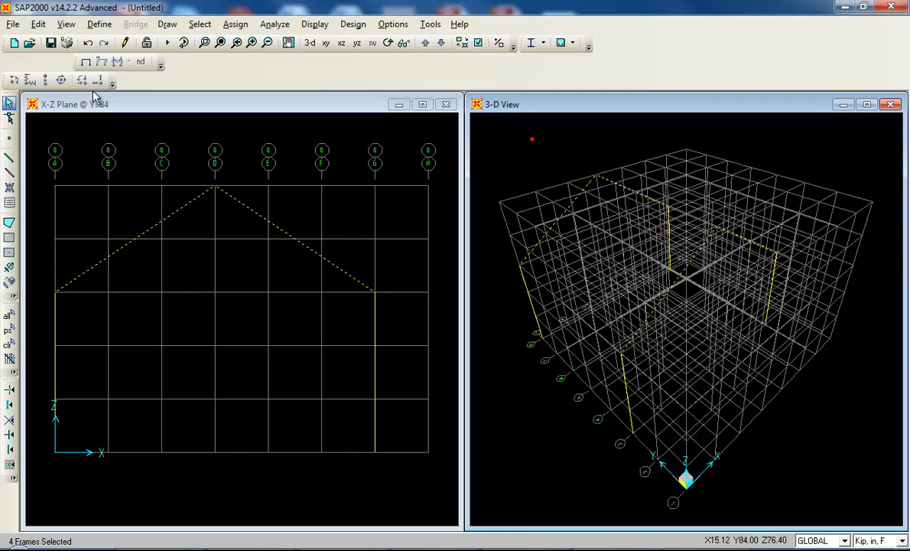
click(43, 26)
mouse_move(84, 260)
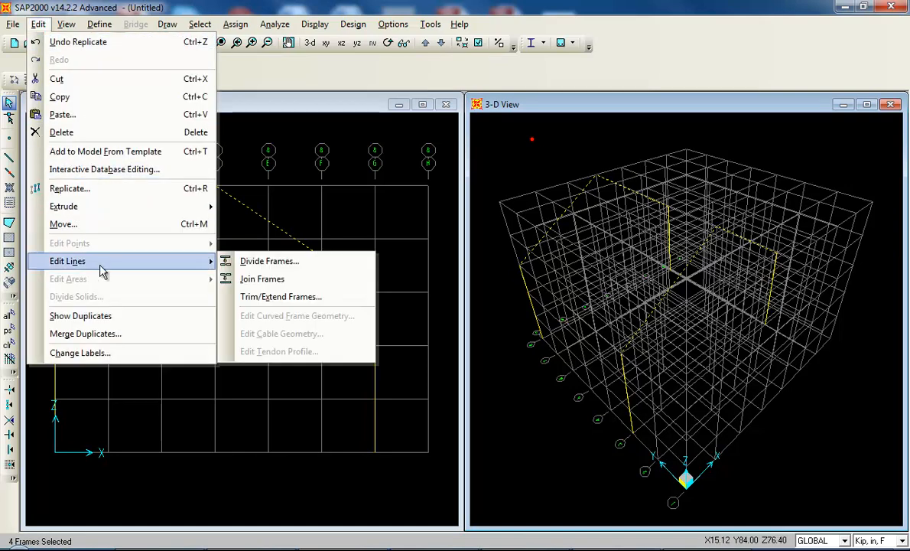
click(257, 262)
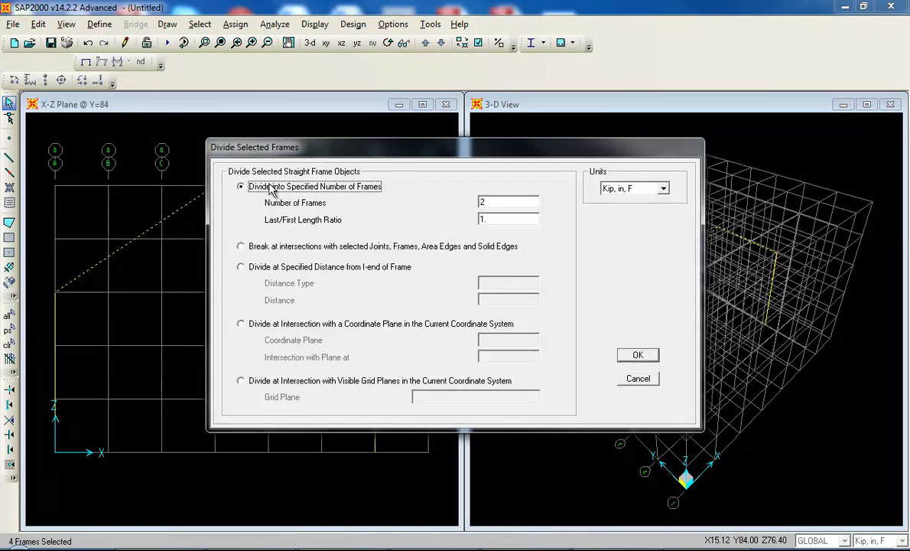
double_click(495, 202)
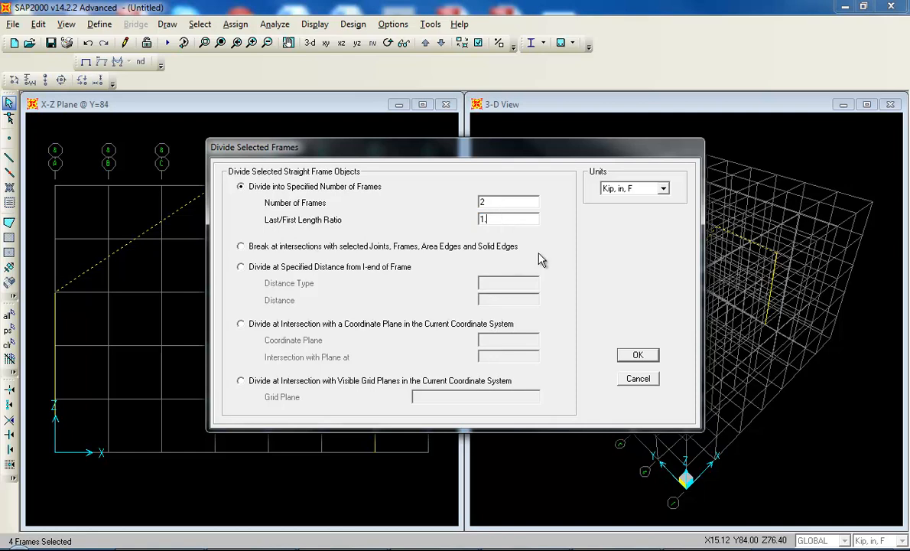
click(635, 355)
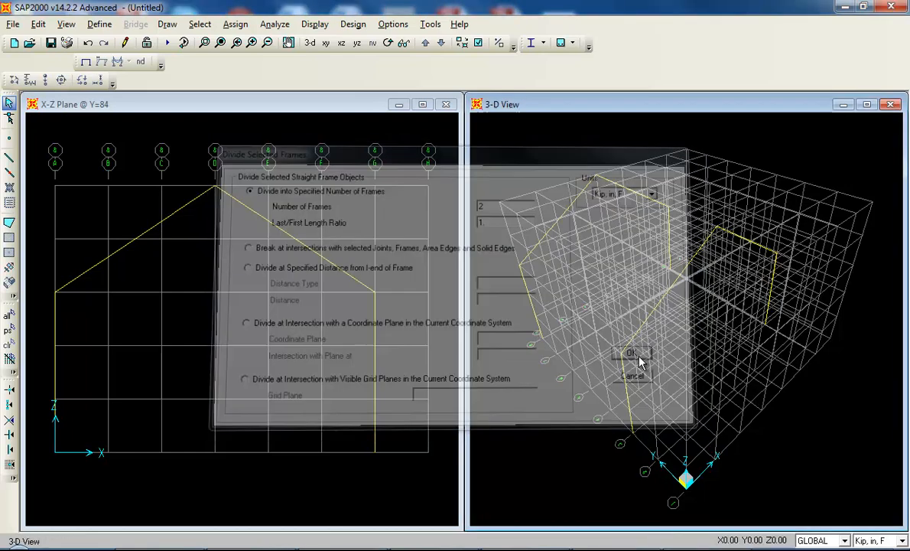
Step: With objects shrunk and snapping to lines and edges, draw W6X12 straight frame members joining the facing rafter midpoints on both roof slopes
click(462, 43)
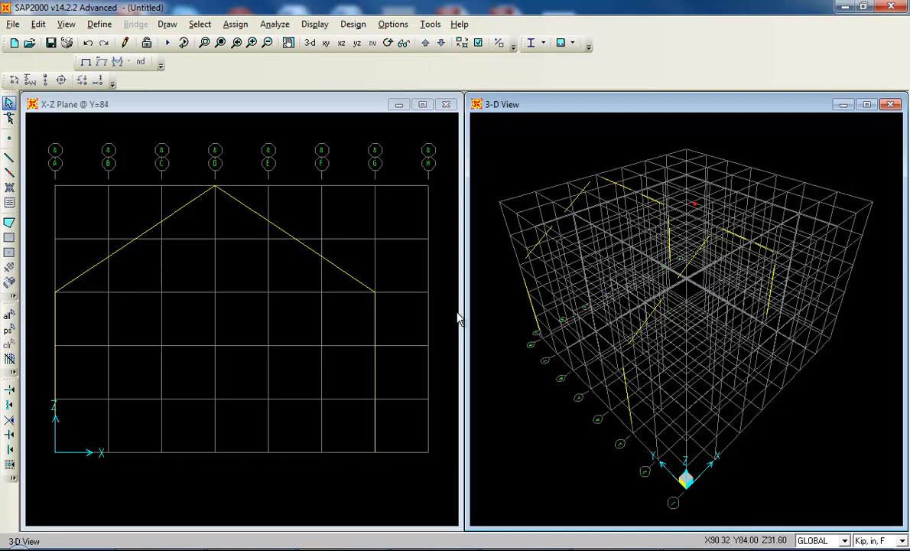
click(10, 451)
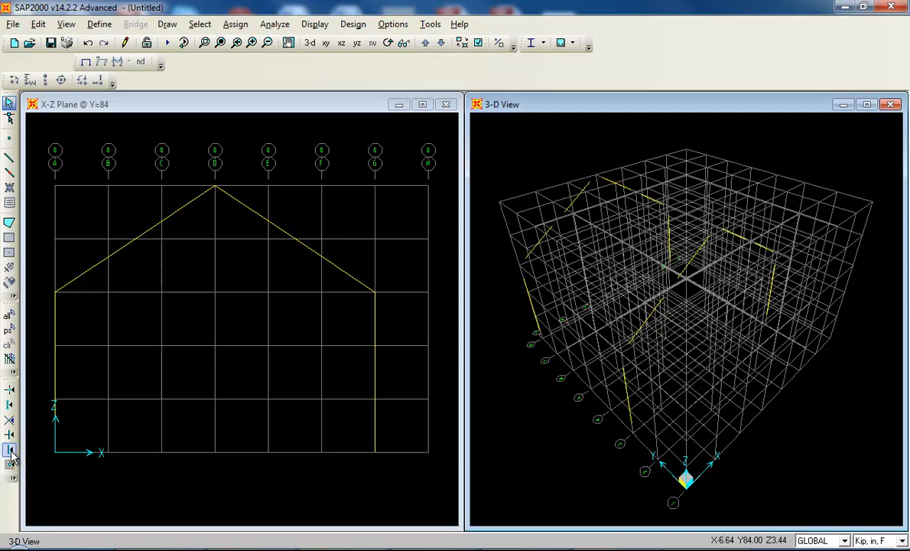
click(9, 158)
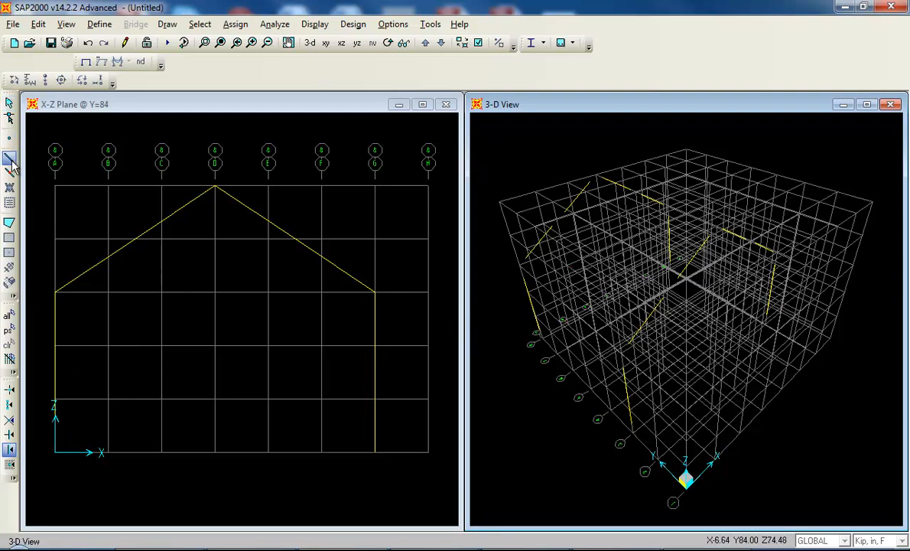
drag(542, 198, 384, 194)
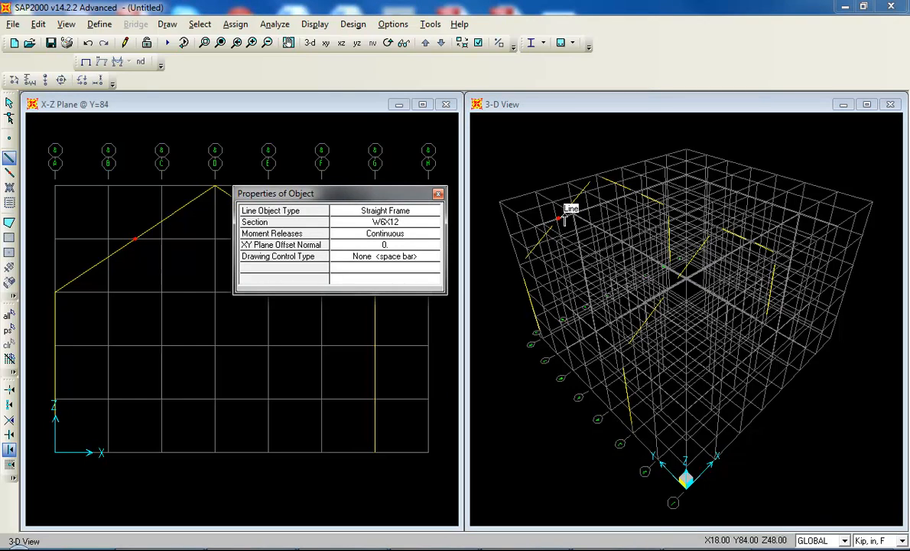
click(559, 222)
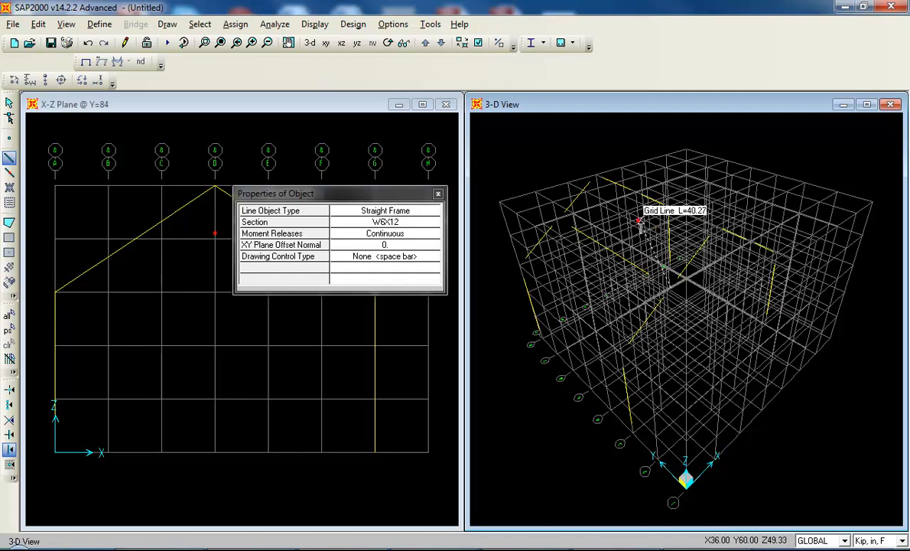
click(638, 196)
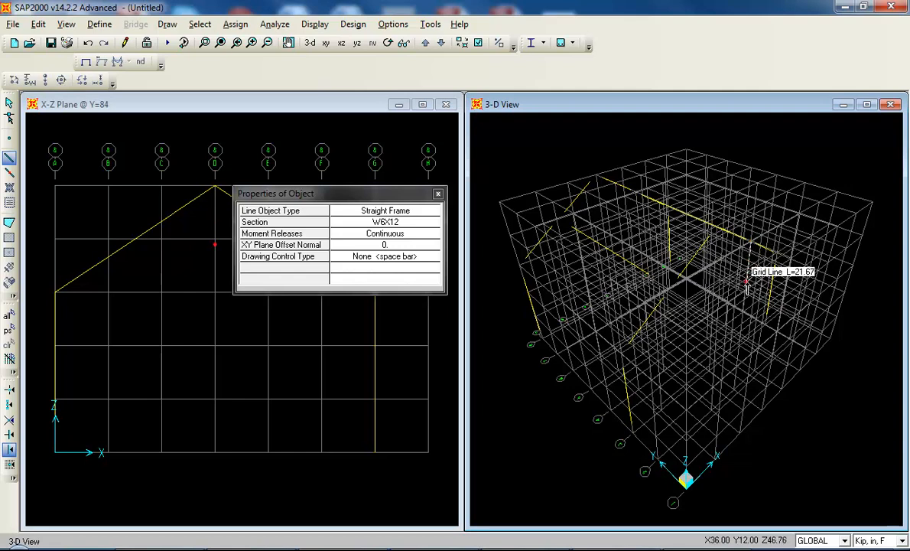
key(Escape)
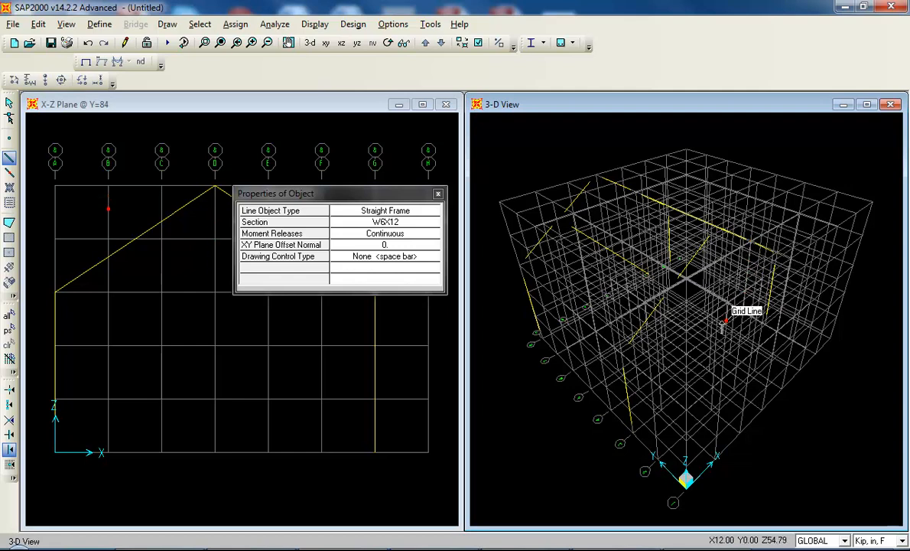
key(Escape)
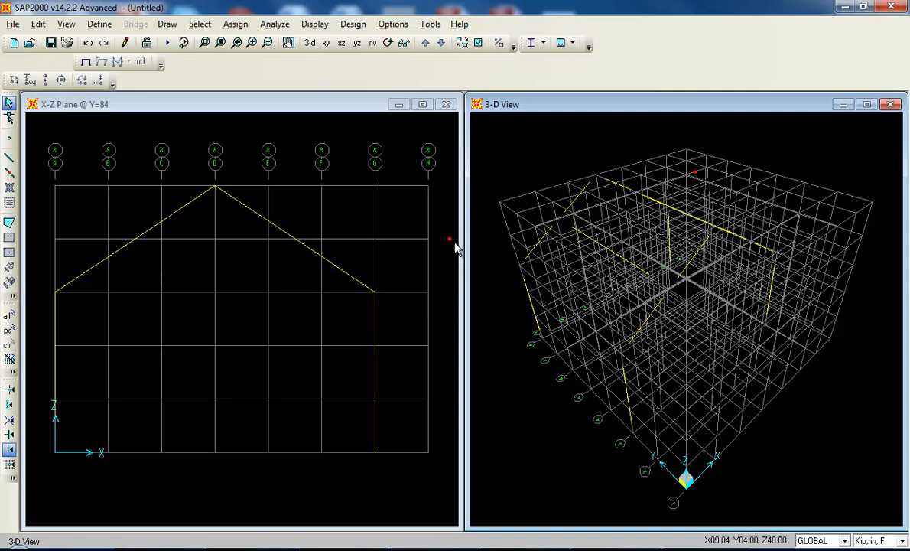
click(389, 44)
drag(712, 267, 703, 298)
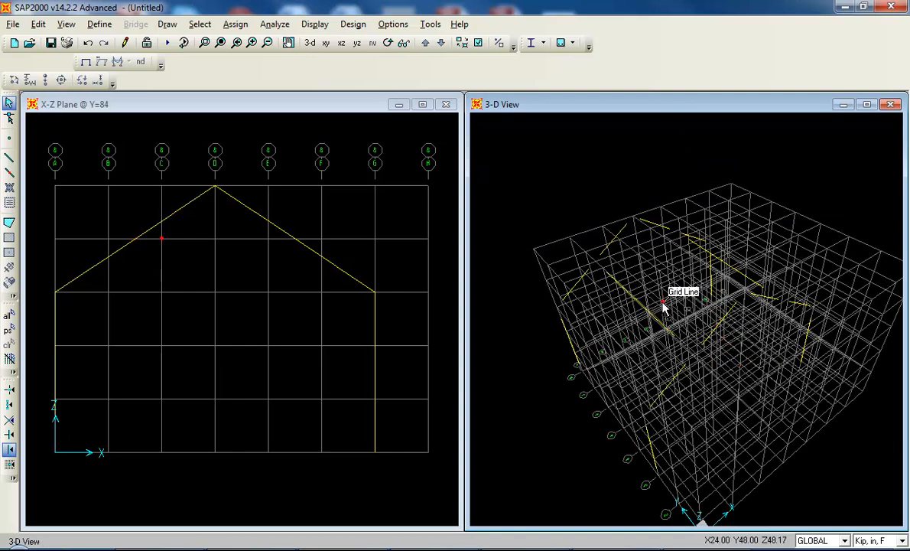
middle_drag(663, 306, 636, 249)
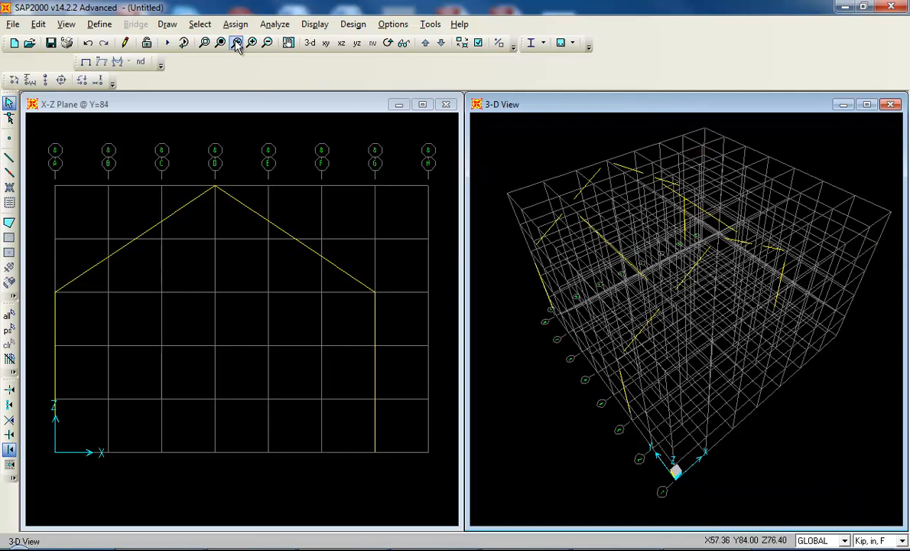
click(383, 457)
drag(353, 446, 353, 447)
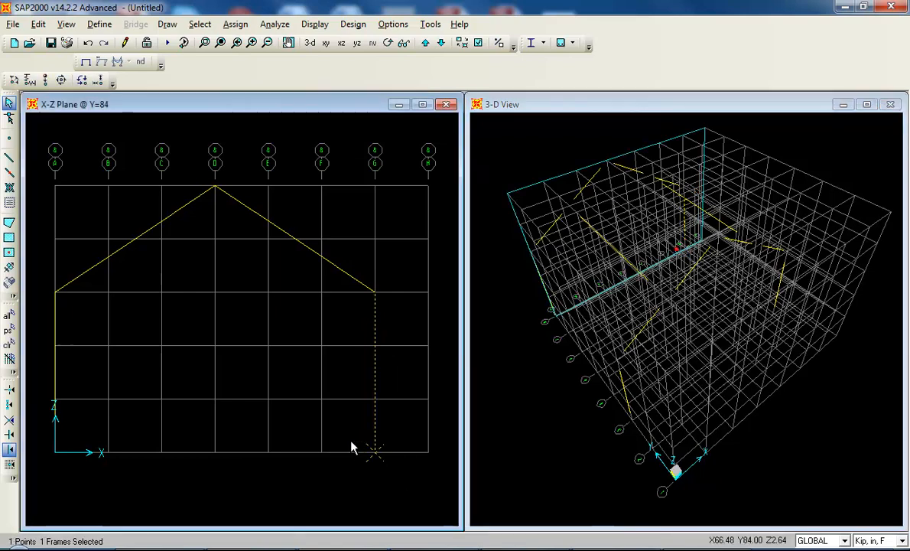
click(352, 448)
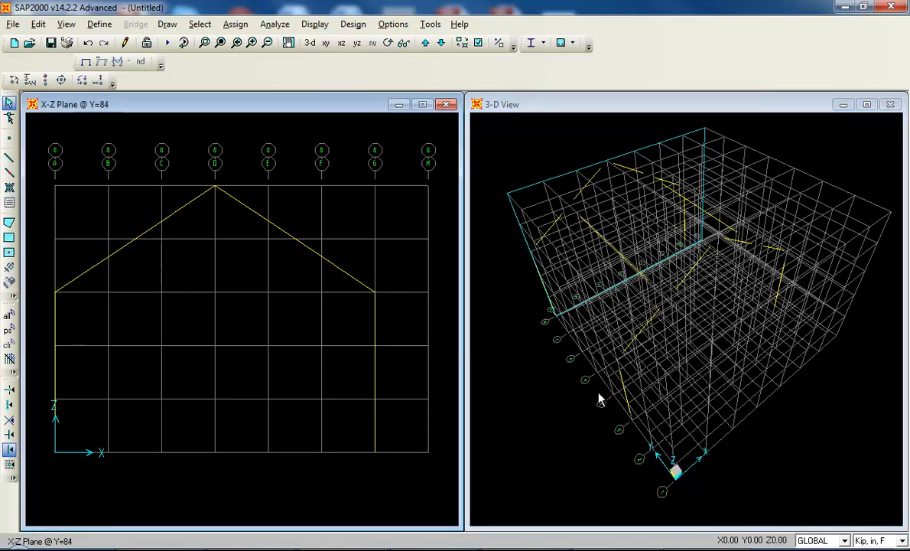
Step: Assign fixed joint restraints to the four column base joints of both gable frames
click(637, 415)
drag(588, 391, 666, 428)
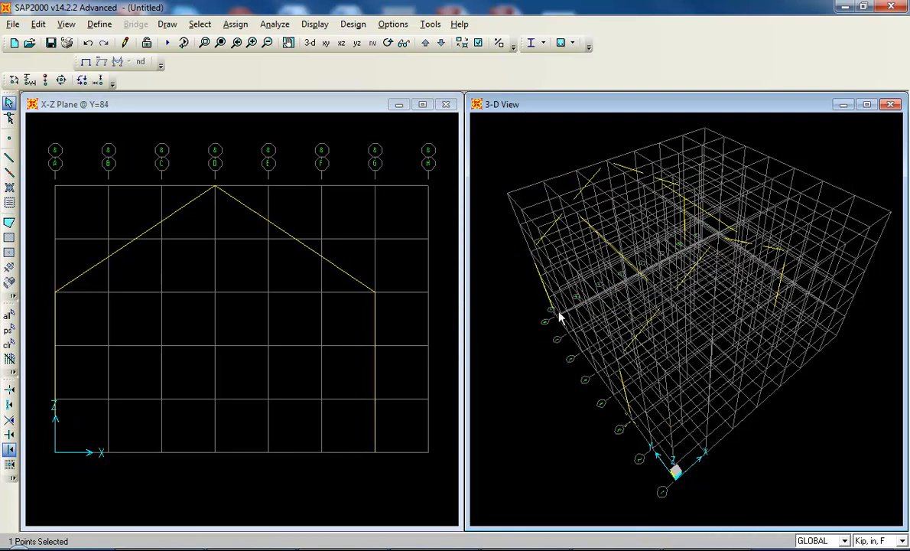
click(656, 234)
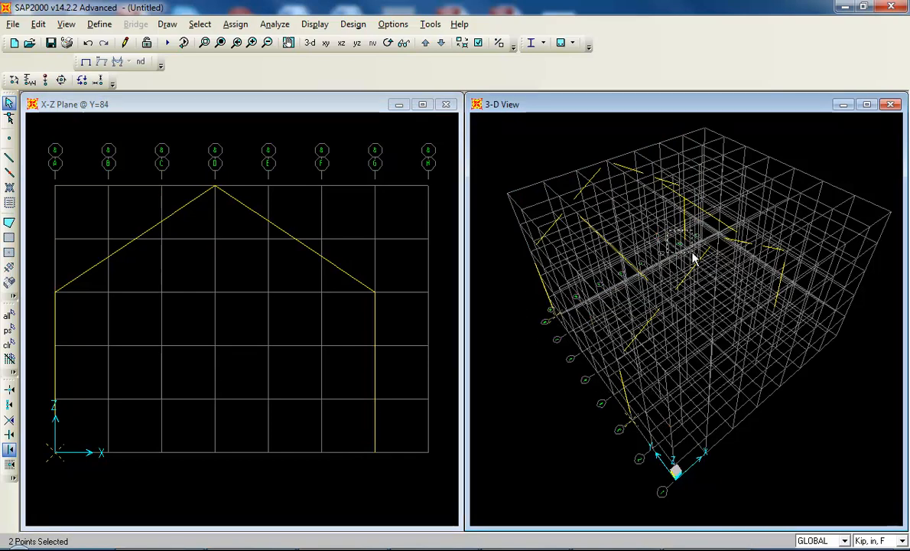
drag(692, 253, 693, 254)
drag(758, 298, 793, 325)
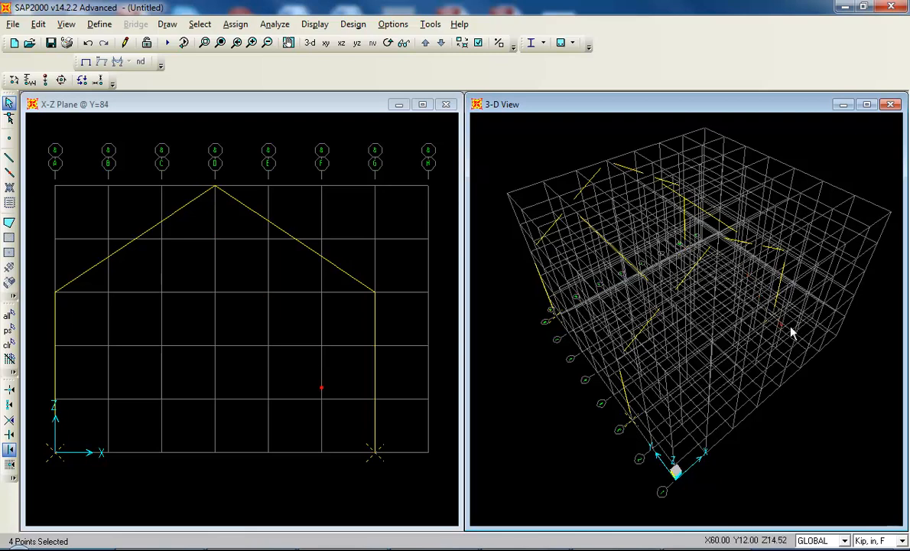
click(235, 23)
mouse_move(246, 44)
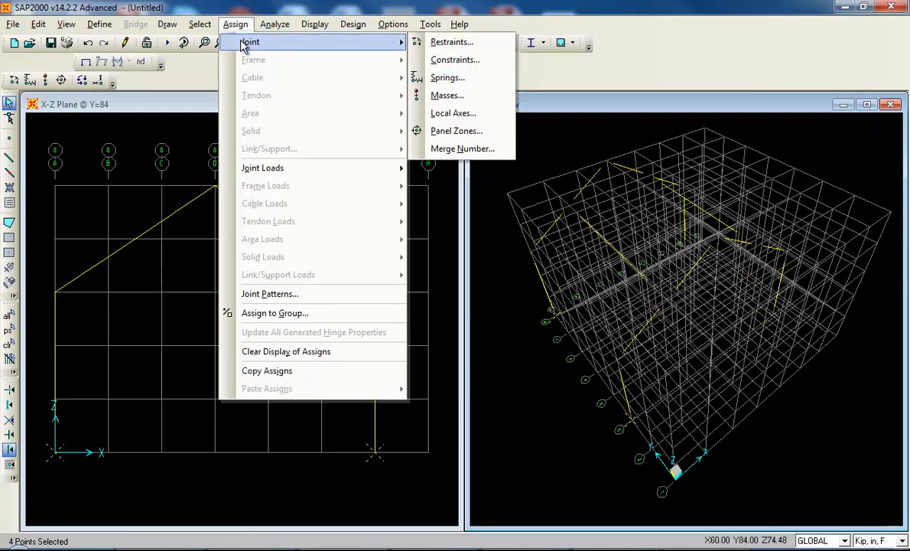
click(420, 44)
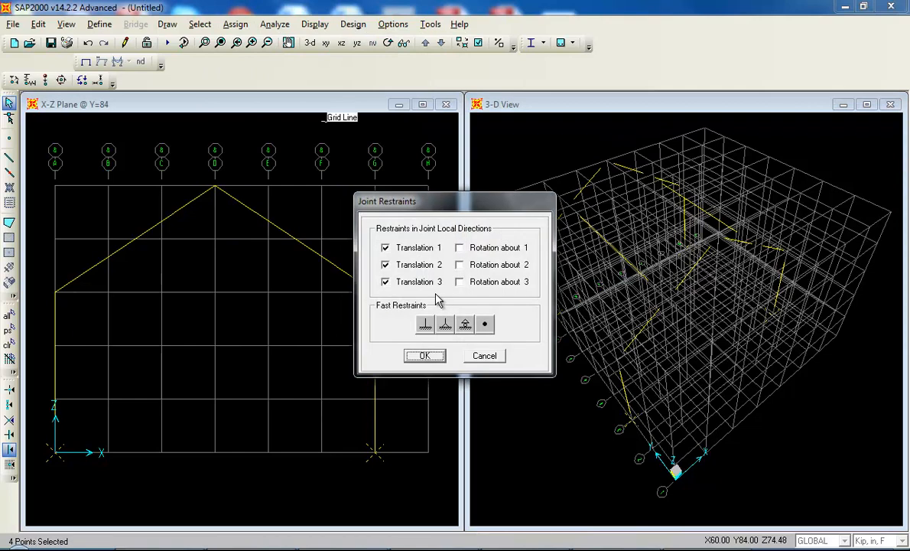
click(425, 324)
click(433, 358)
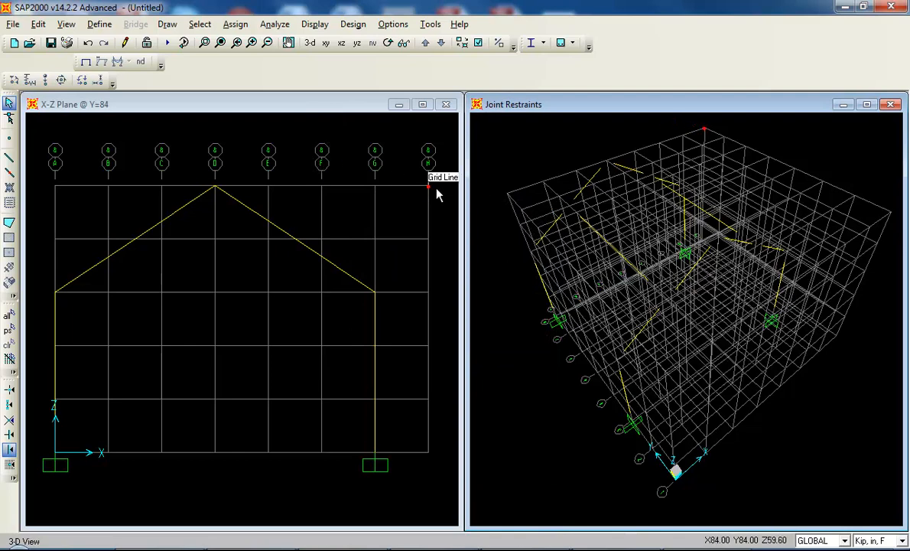
Step: Apply DEAD joint forces to the ridge joint of the Y=84 frame: 20 kip in global X, 15 kip in global Y and a downward global Z force
click(613, 162)
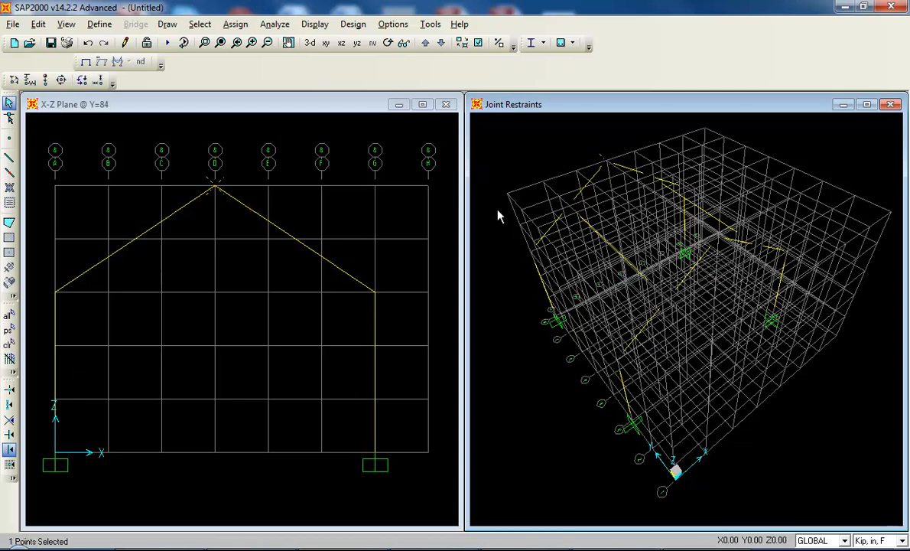
click(269, 25)
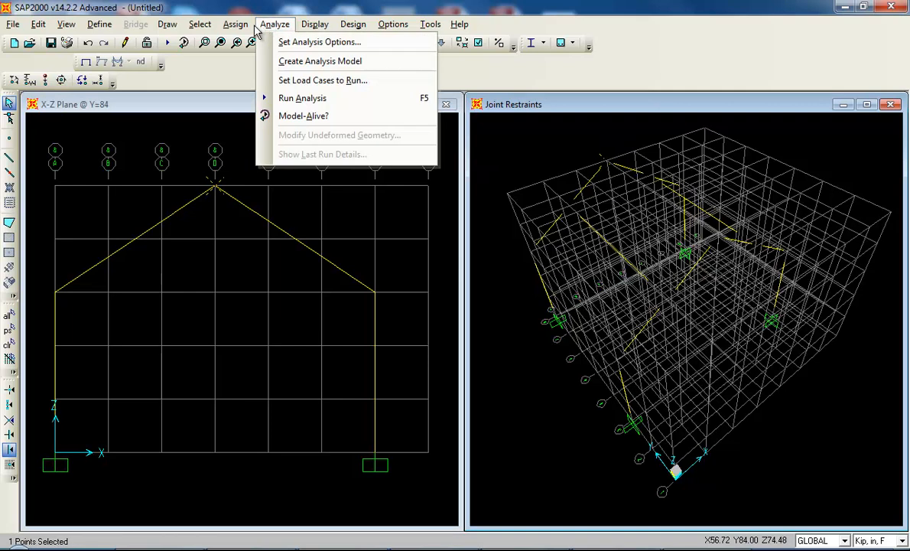
mouse_move(235, 23)
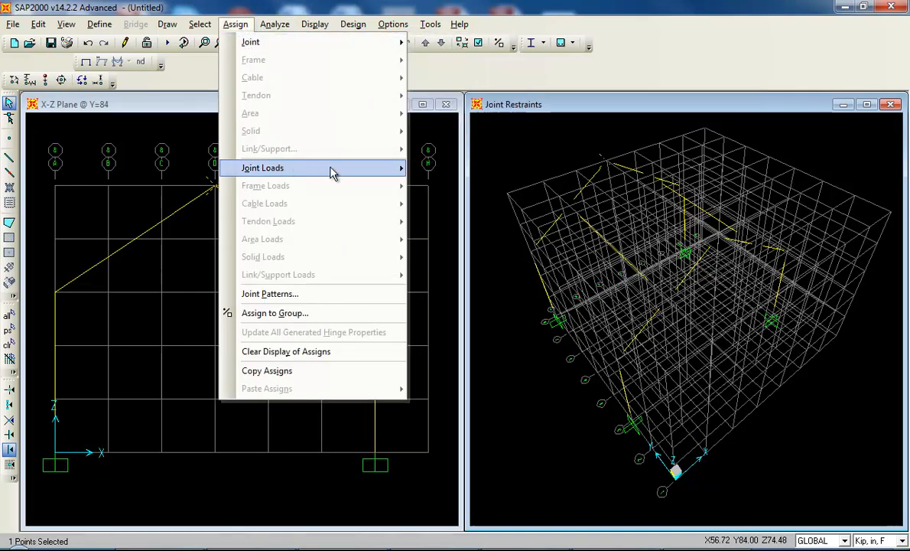
mouse_move(386, 171)
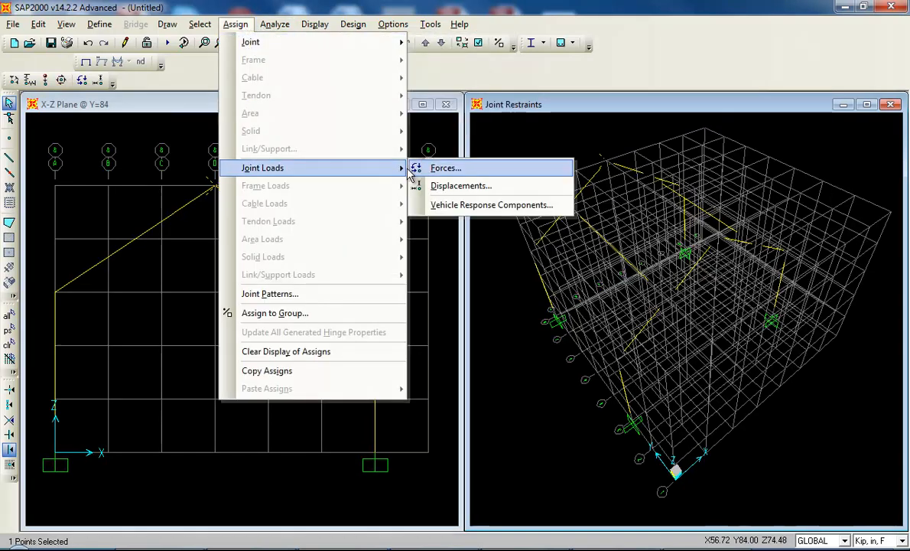
click(451, 169)
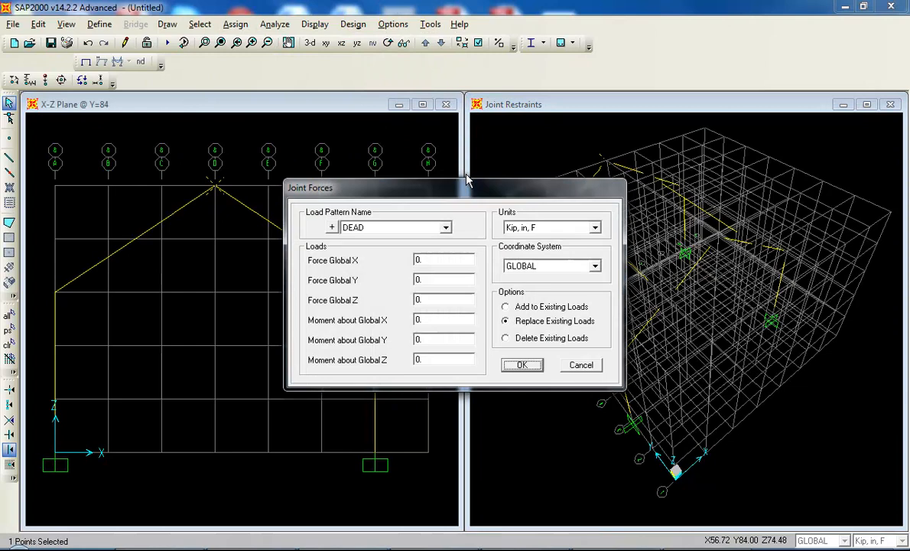
double_click(431, 261)
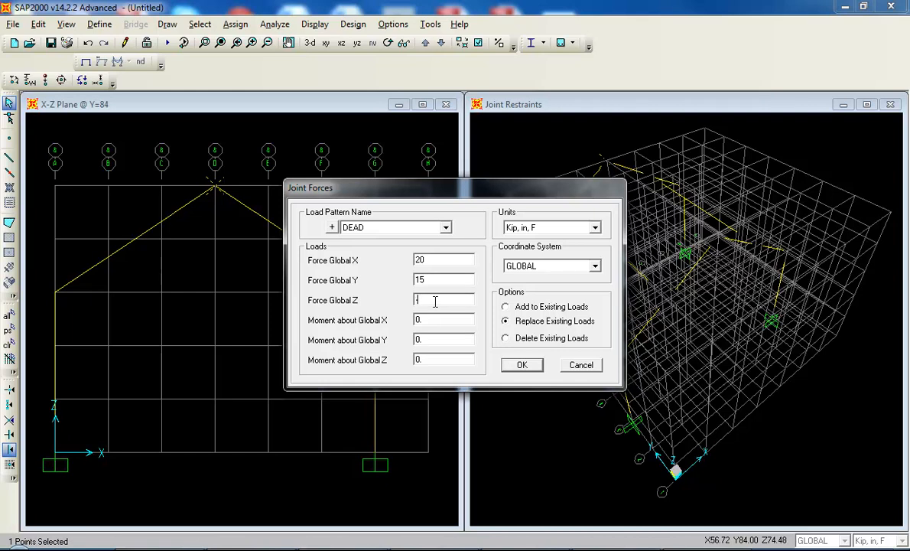
click(521, 366)
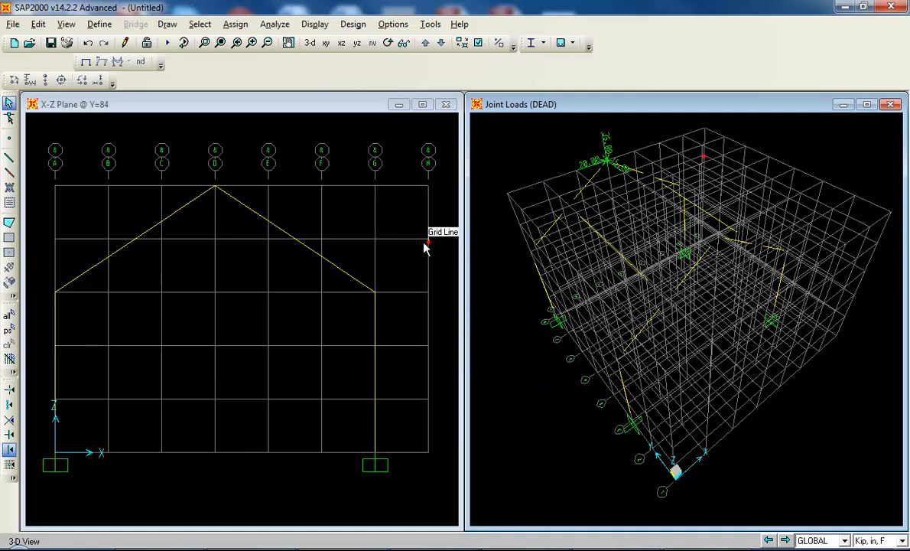
Step: Exclude the MODAL case from the run, save the model over 3Dframe.SDB, and run the DEAD analysis
click(268, 25)
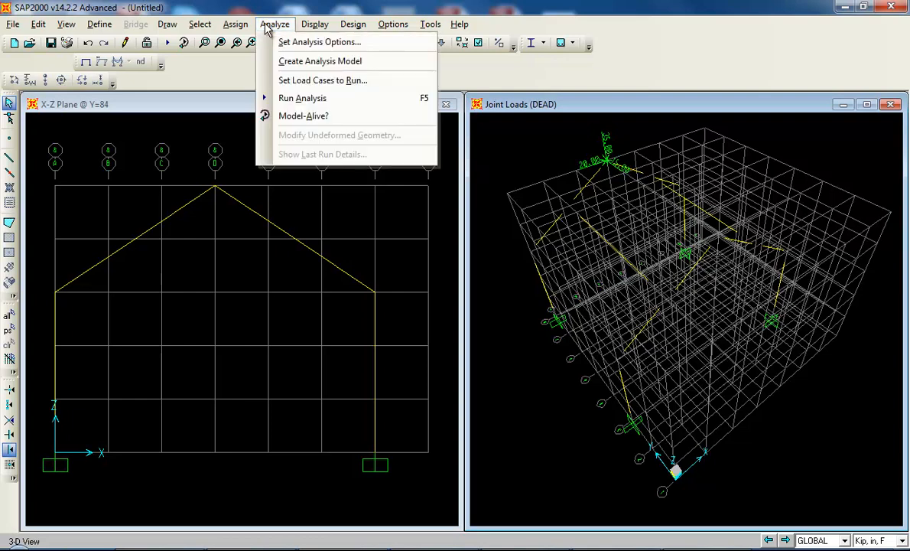
click(300, 98)
click(429, 227)
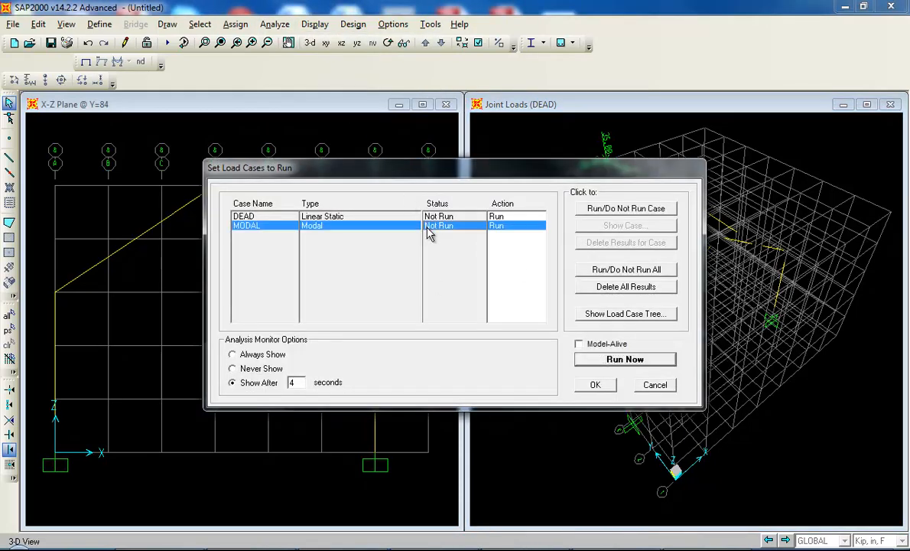
click(608, 210)
click(612, 360)
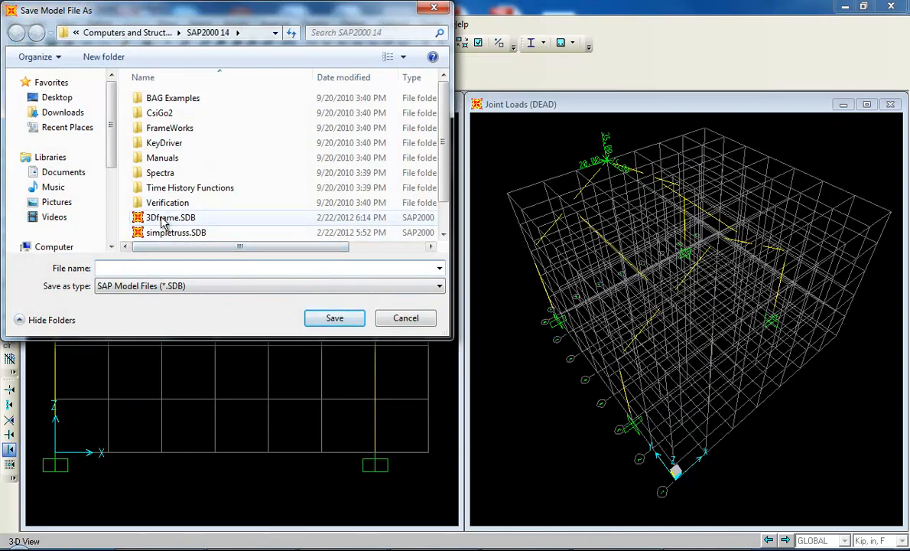
double_click(172, 219)
click(498, 283)
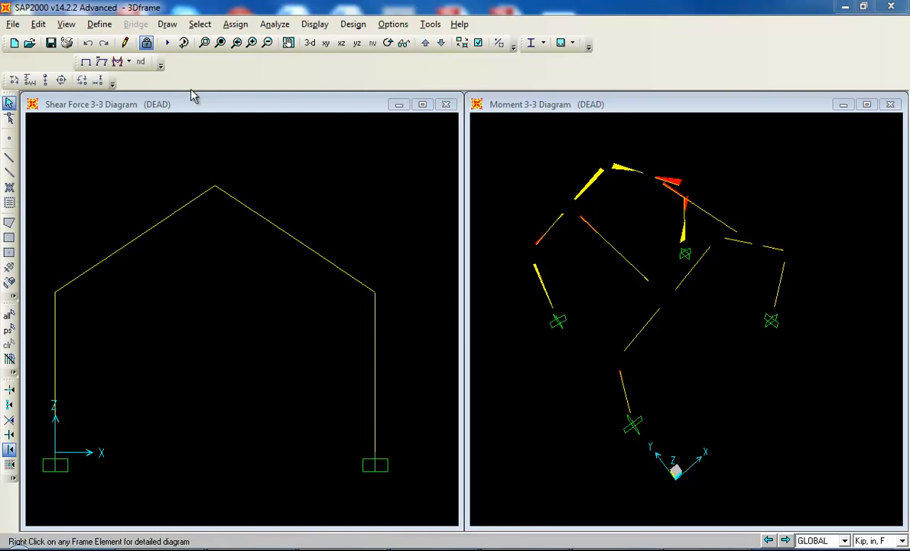
Step: Turn off object shrinking and display the filled Moment 2-2 diagram for DEAD with a scale factor of 1
click(458, 43)
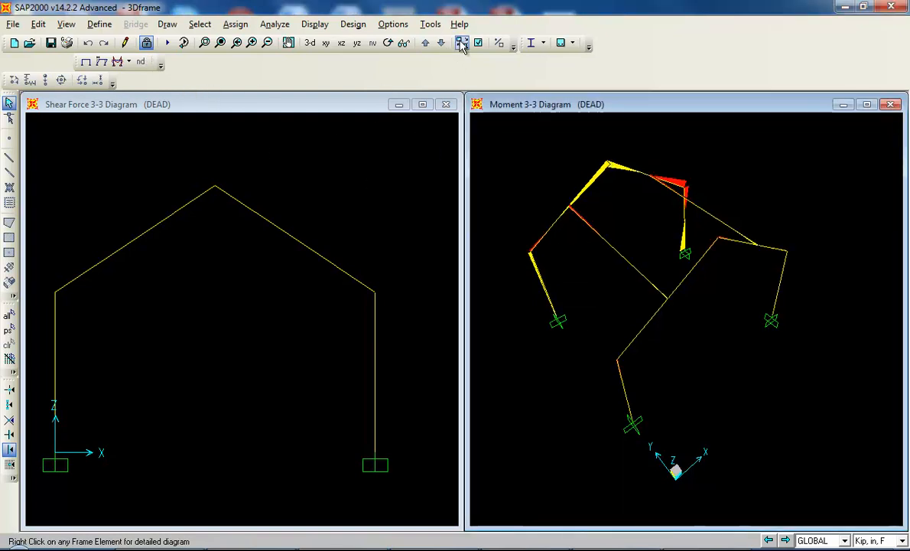
click(117, 62)
click(146, 98)
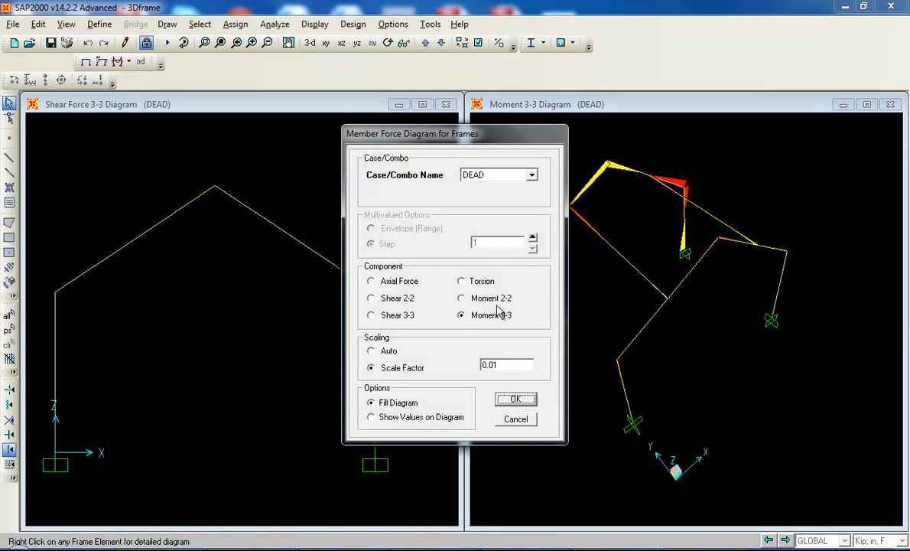
click(464, 299)
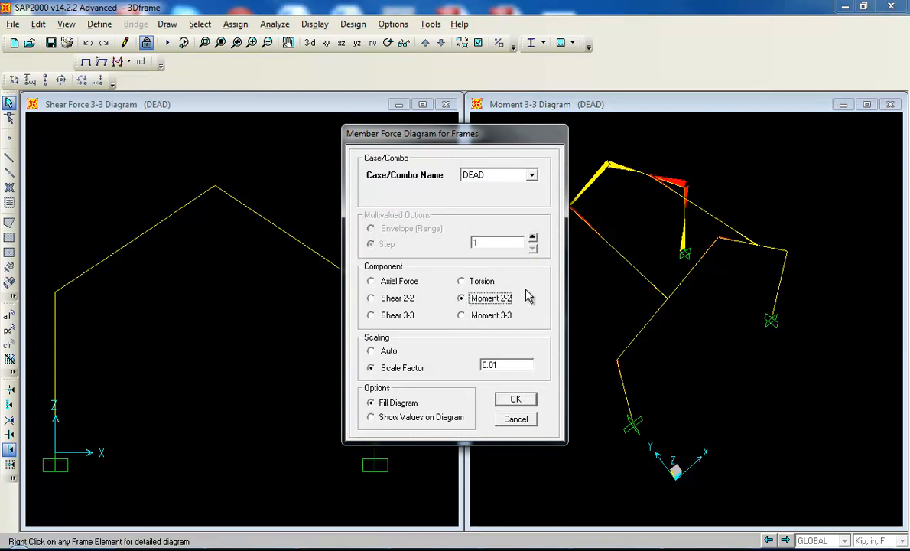
drag(511, 364, 405, 363)
click(384, 352)
click(419, 369)
click(508, 366)
drag(513, 365, 428, 349)
text(1)
click(517, 399)
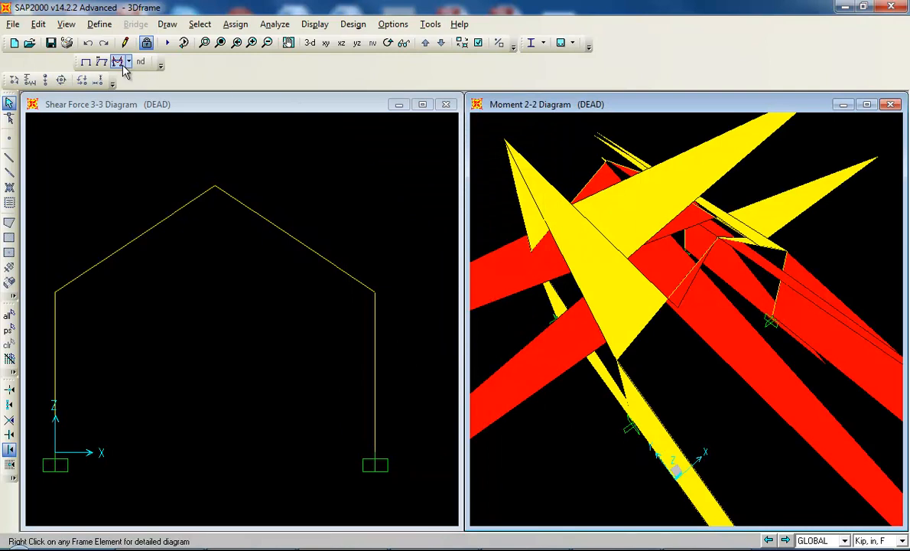
Step: Set the Moment 2-2 diagram's scale factor to 0.1
click(118, 61)
double_click(505, 365)
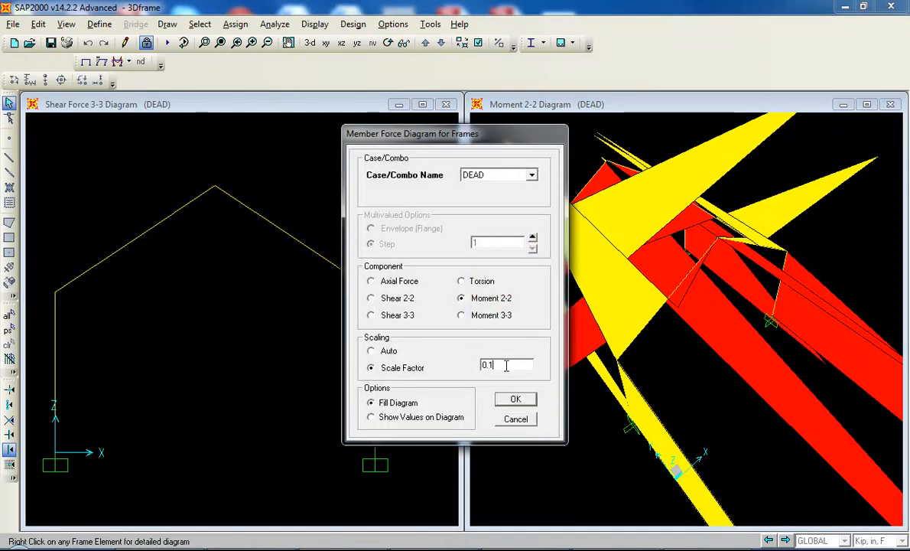
click(514, 398)
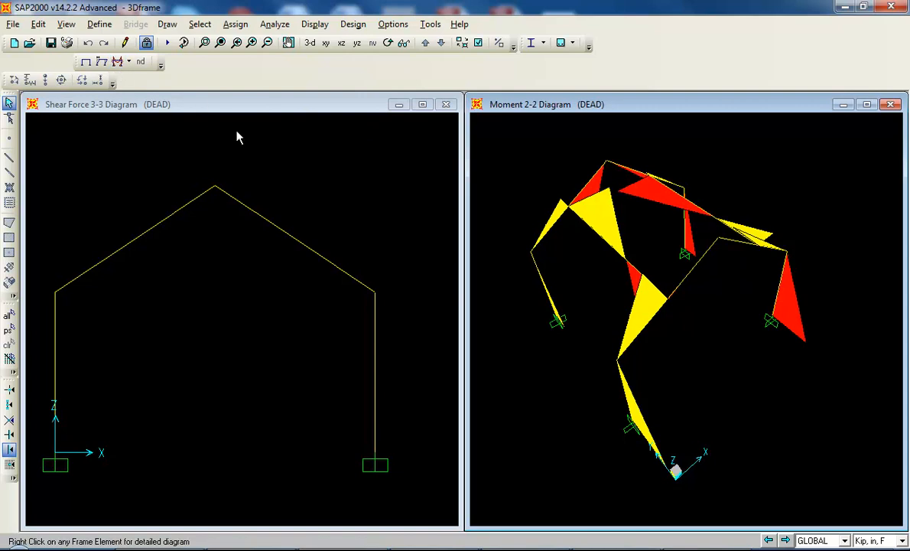
shift+middle_drag(598, 320, 707, 342)
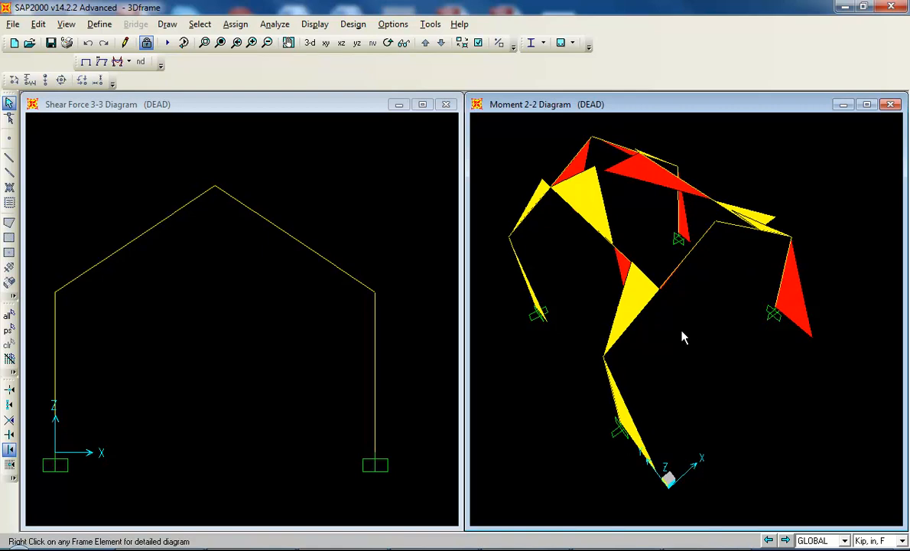
Step: Show the undeformed shape in the 3-D view with Extrude View turned on
click(85, 61)
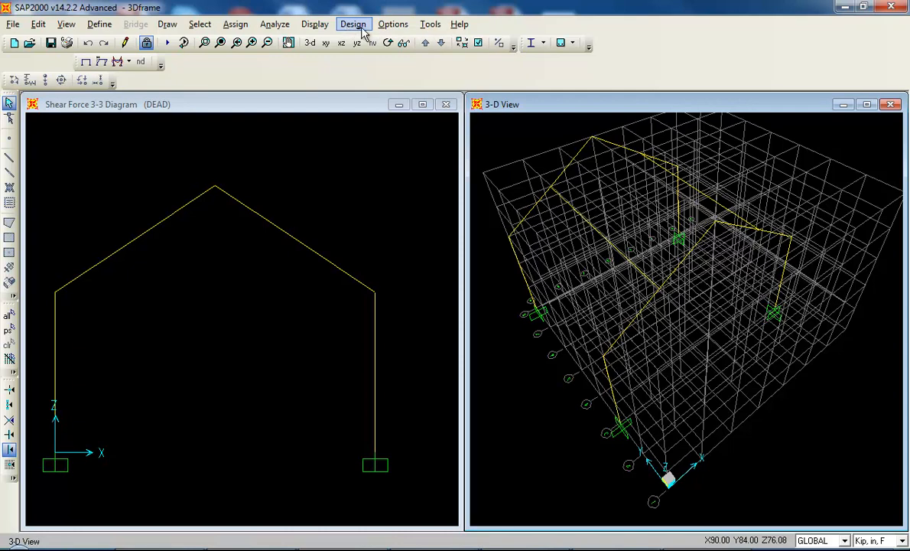
click(479, 44)
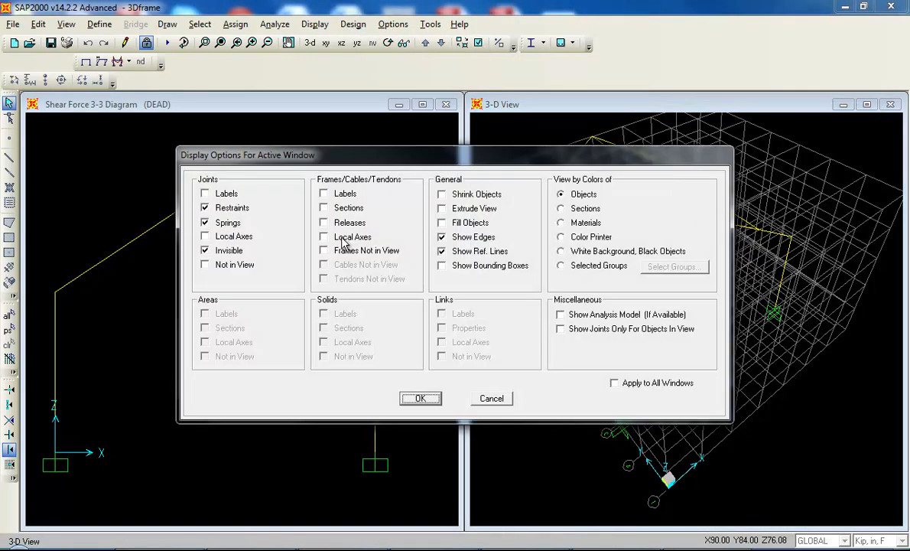
click(441, 208)
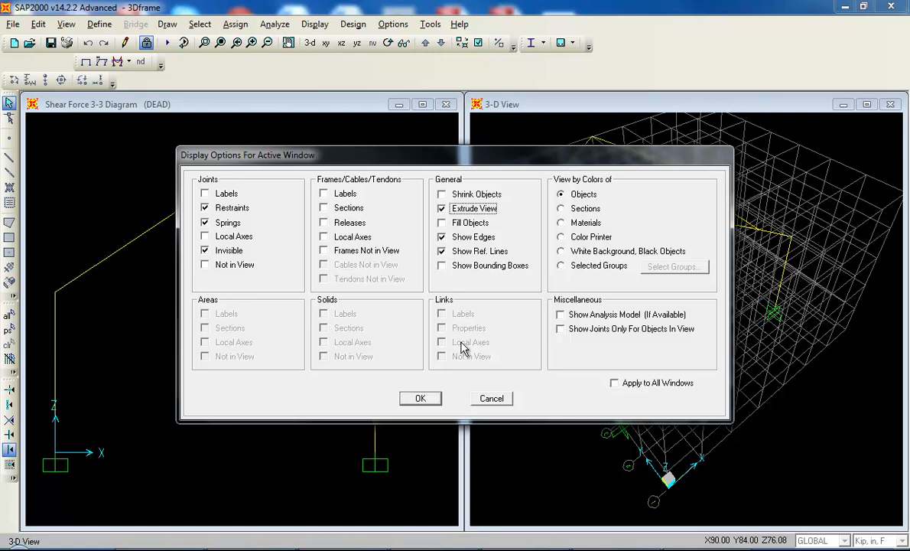
click(421, 398)
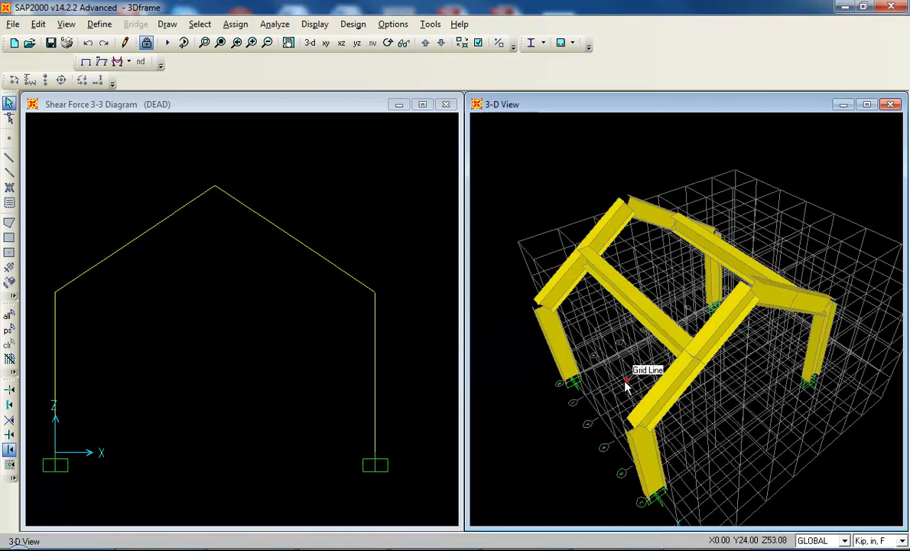
Step: Maximize the 3-D view and examine the extruded columns, rafters and connecting beams of the gable frames
middle_drag(623, 388, 563, 301)
click(867, 105)
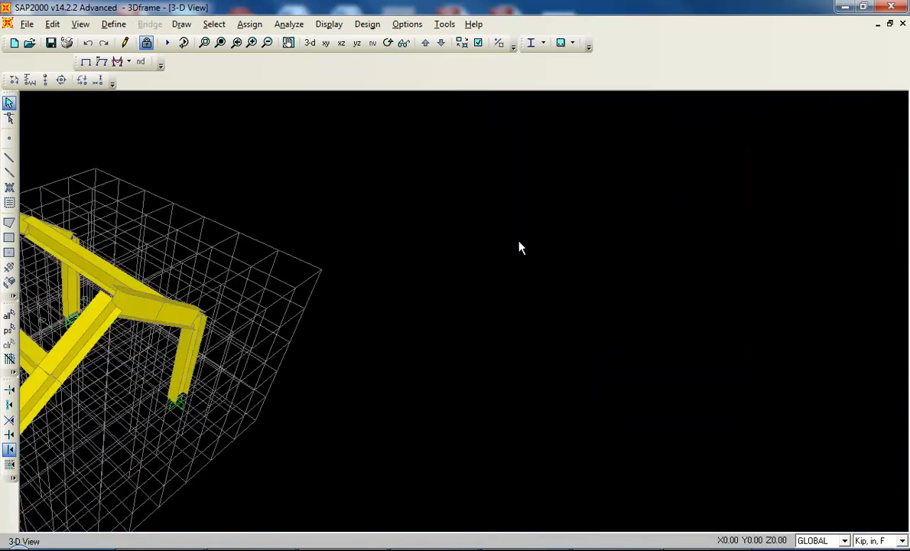
middle_drag(301, 287, 579, 295)
middle_drag(339, 382, 345, 301)
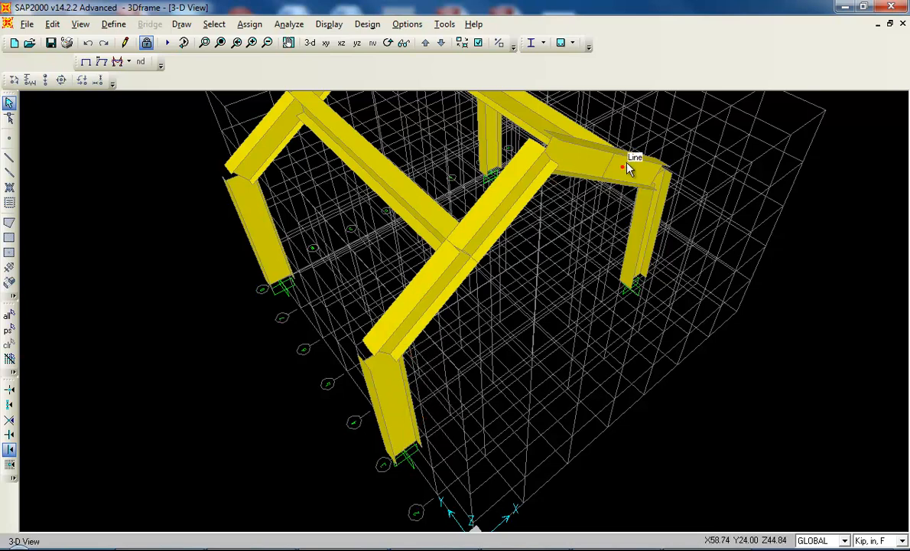
mouse_move(530, 265)
middle_down()
mouse_move(595, 309)
mouse_move(564, 270)
mouse_move(537, 260)
middle_up()
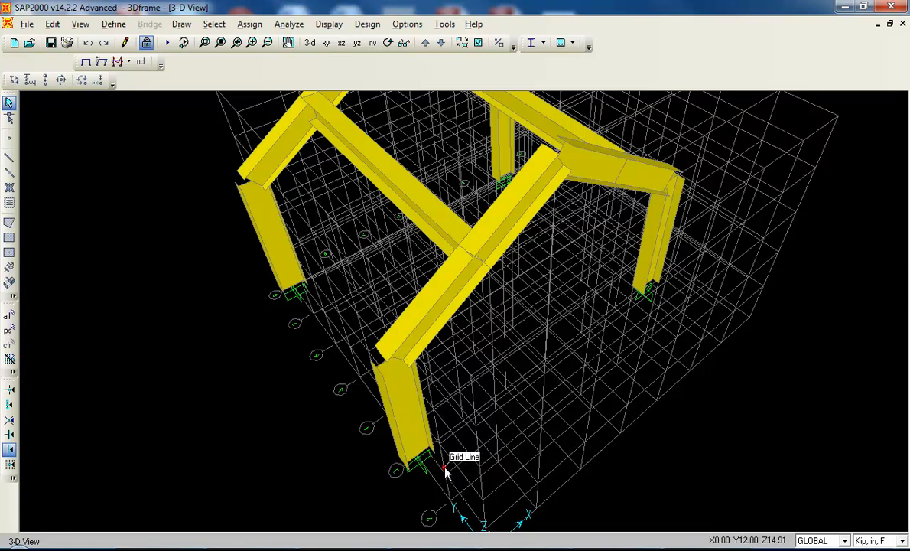
middle_drag(490, 284, 565, 344)
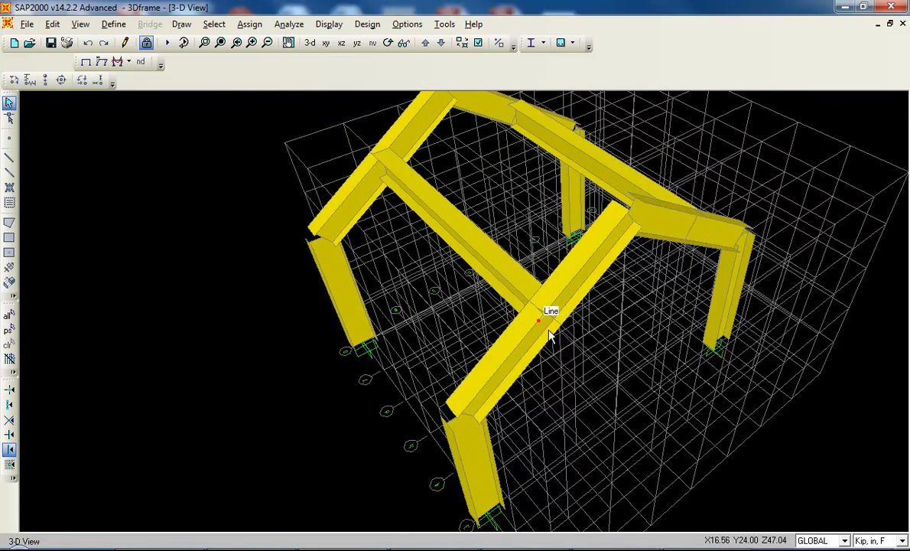
middle_drag(418, 203, 428, 252)
scroll(428, 251, up, 1)
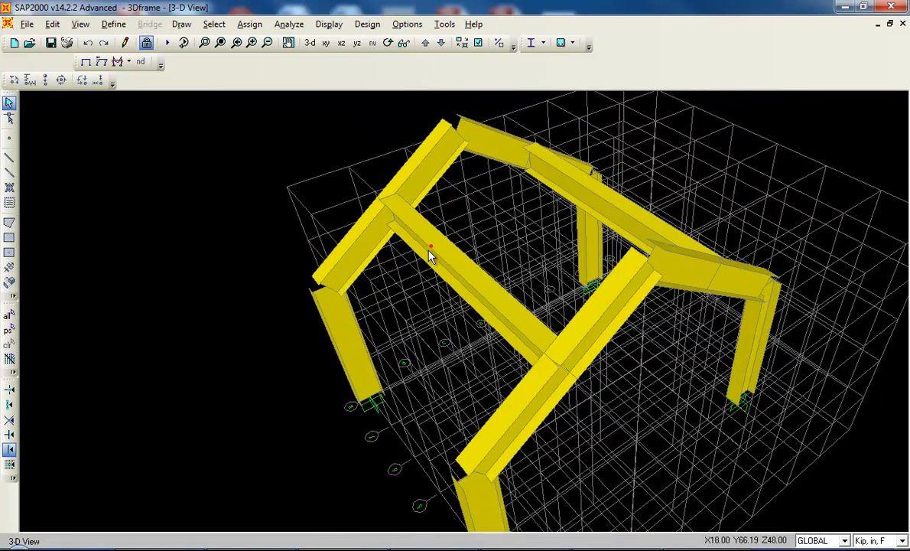
middle_drag(467, 291, 449, 248)
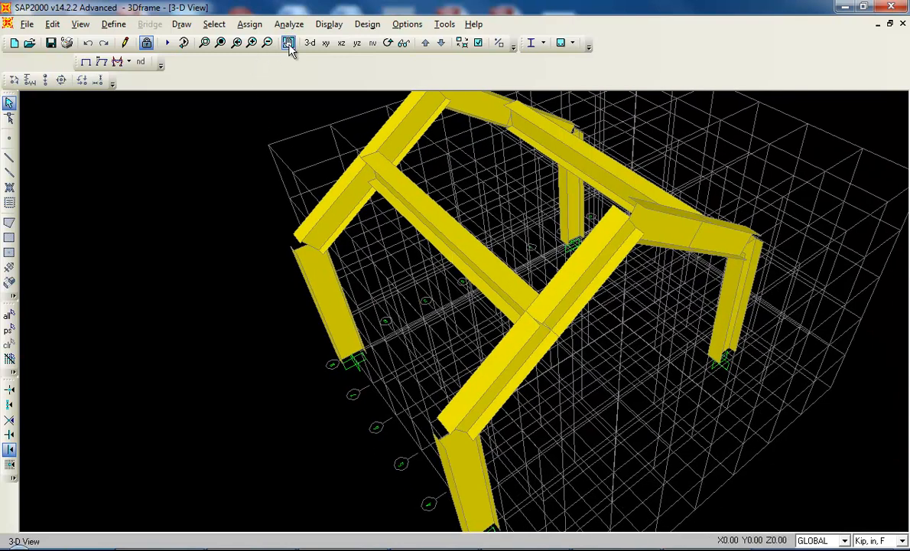
Step: View the extruded frame in the X-Z plane at Y=84 and step through the parallel grid planes
click(341, 43)
middle_drag(327, 169, 390, 291)
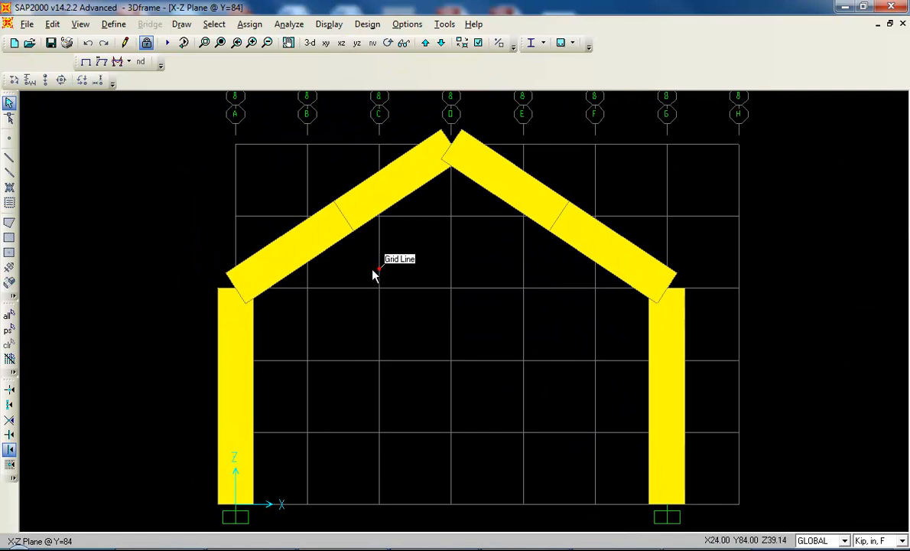
middle_drag(369, 262, 382, 272)
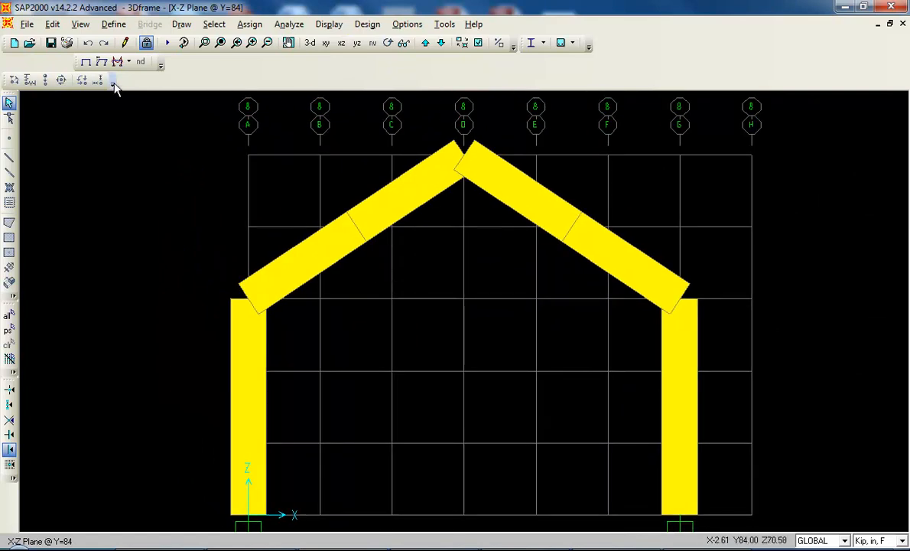
click(167, 44)
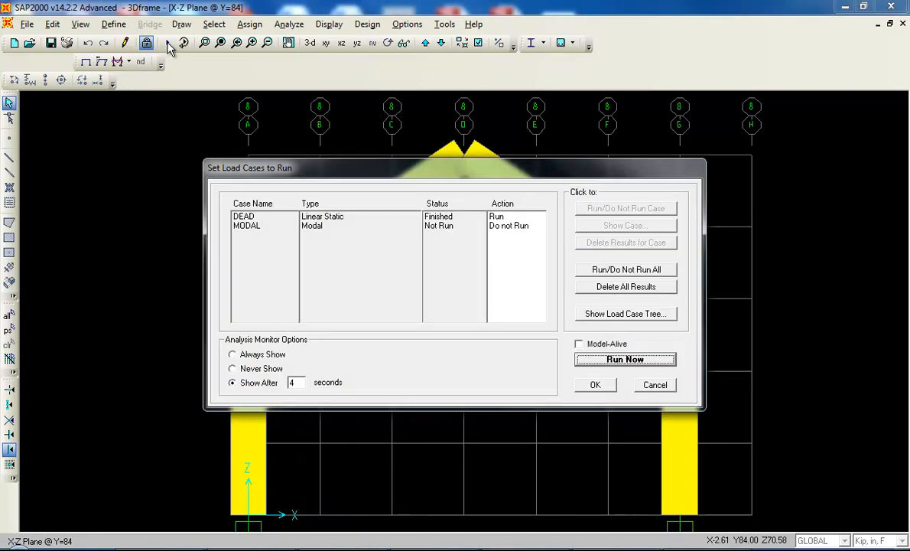
click(655, 385)
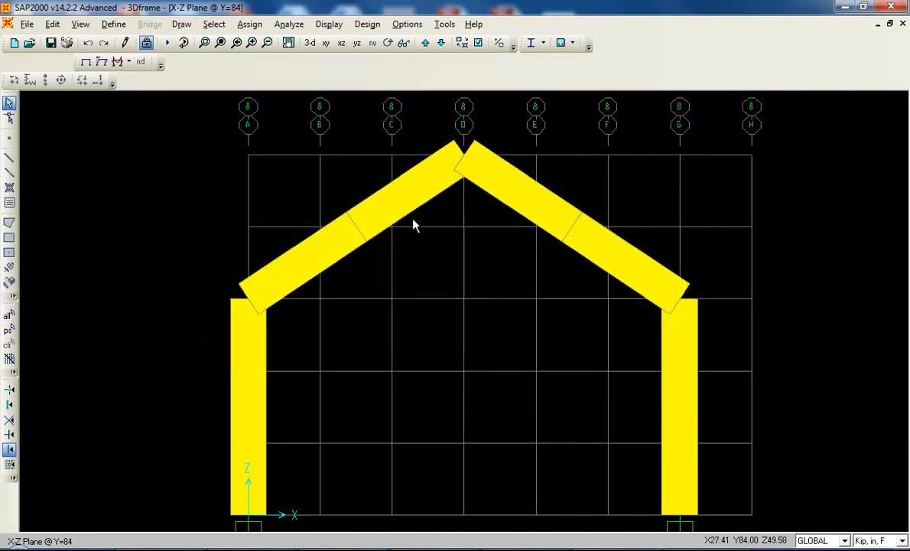
click(425, 44)
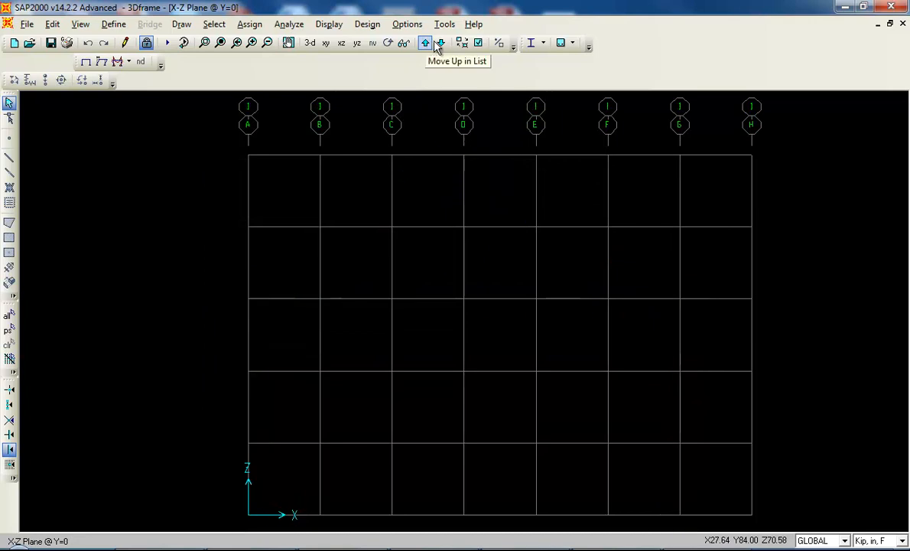
click(440, 43)
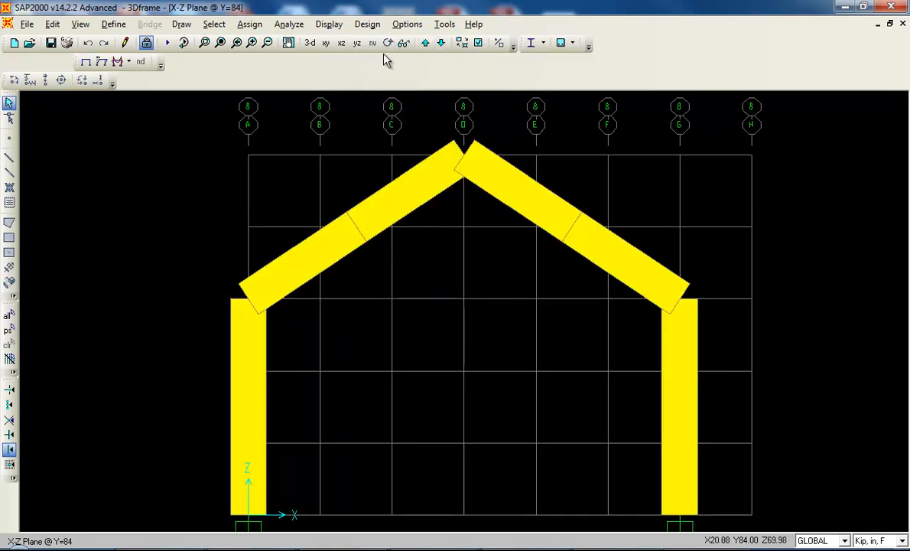
Step: Return to the 3-D view and rotate it to look at the extruded frame from a higher angle
click(311, 44)
scroll(398, 253, up, 4)
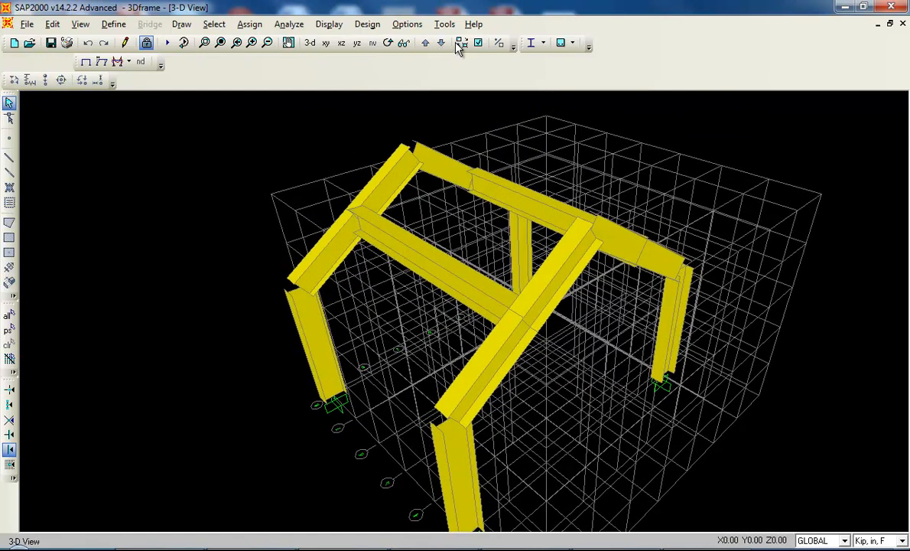
click(388, 44)
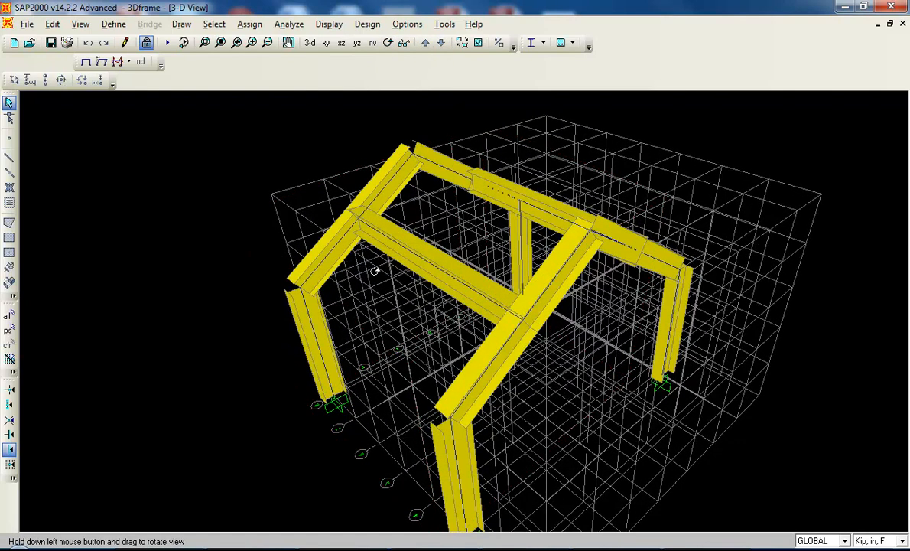
drag(342, 247, 346, 281)
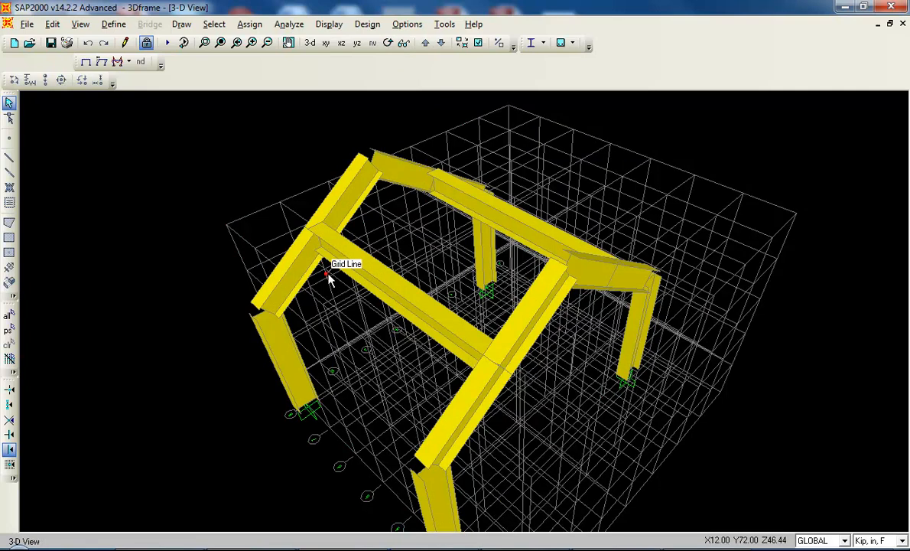
Step: Switch the graphics mode to OpenGL with the default white background colors
click(445, 25)
click(407, 24)
mouse_move(427, 122)
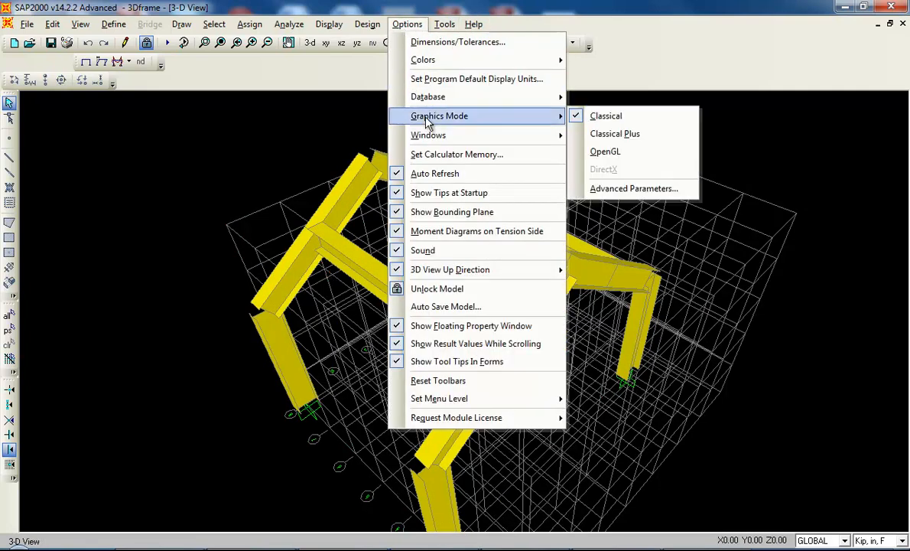
click(608, 152)
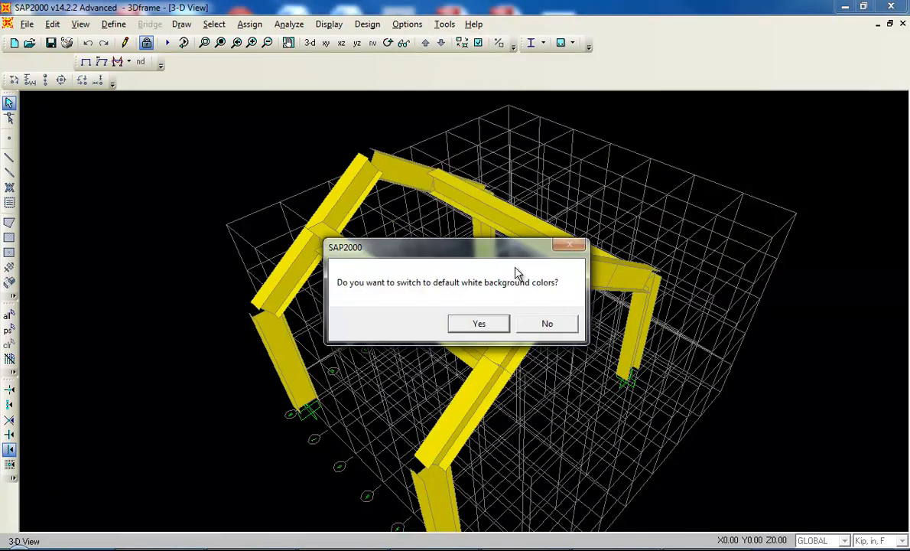
click(479, 325)
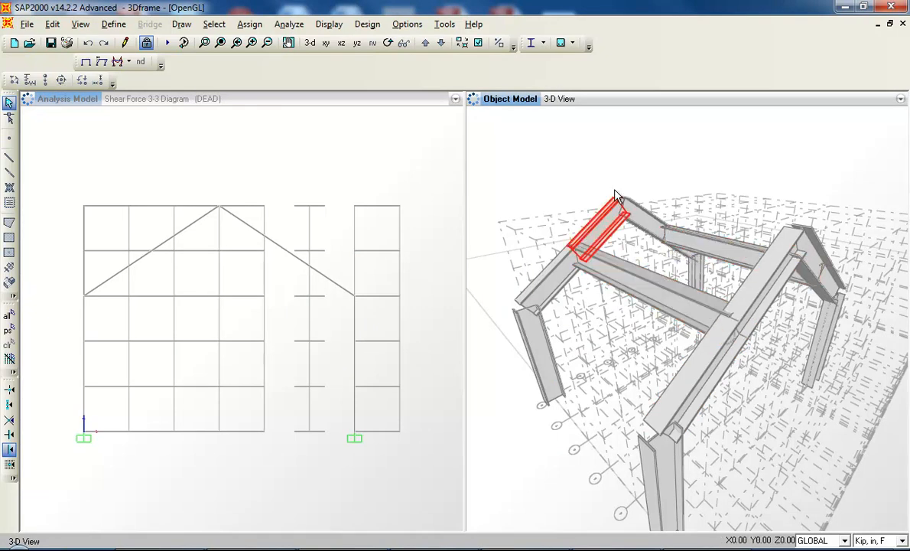
Step: Zoom in on the upper part of the 3-D model to examine the connecting beam between the far roof slopes
click(205, 44)
drag(594, 187, 789, 310)
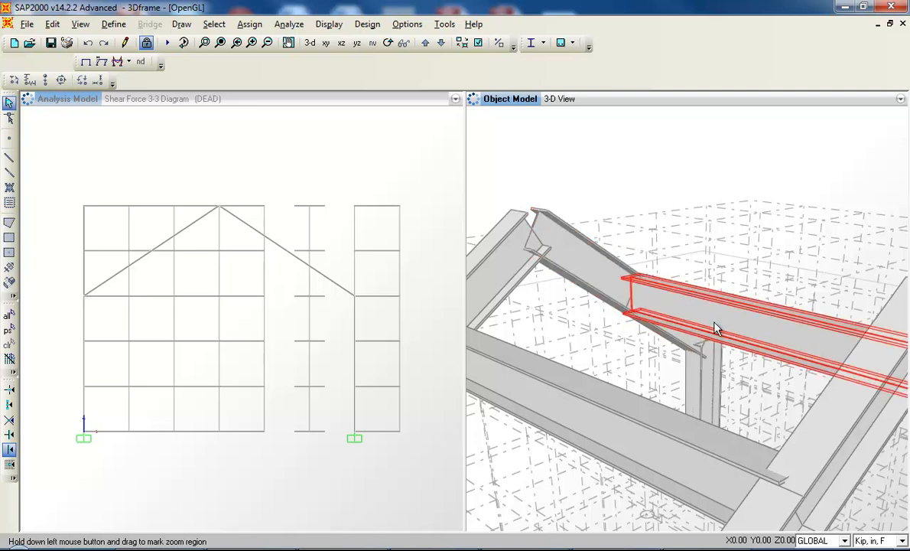
middle_drag(711, 322, 593, 260)
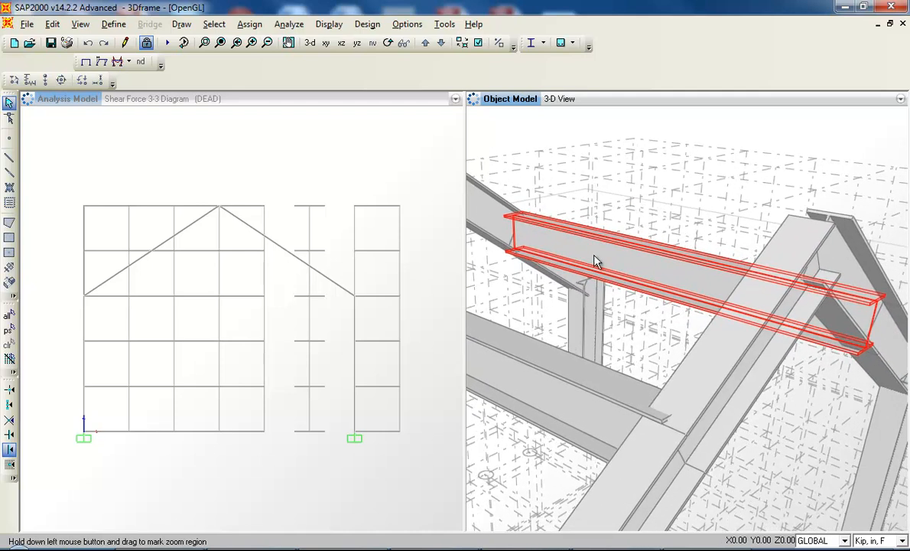
Step: Widen the 3-D view window and unlock the analyzed model for editing
drag(466, 139, 273, 139)
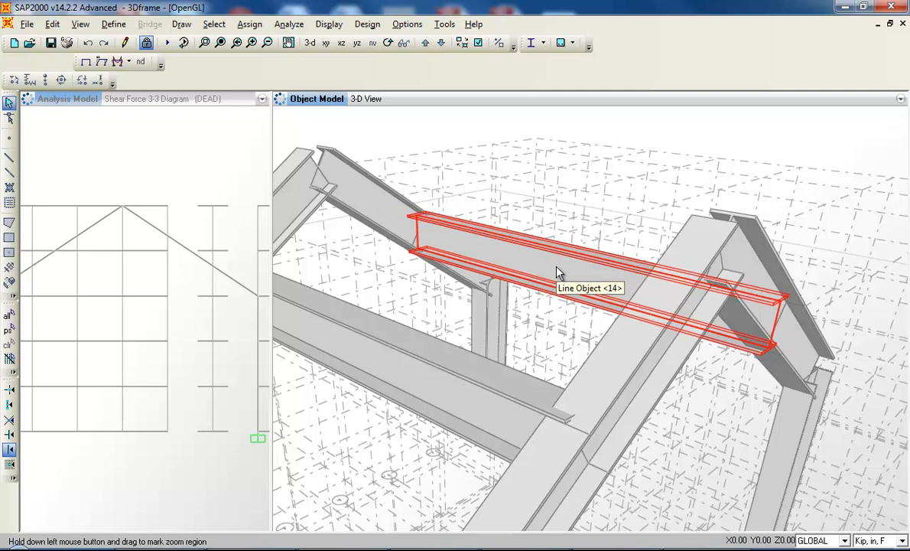
click(147, 45)
click(471, 335)
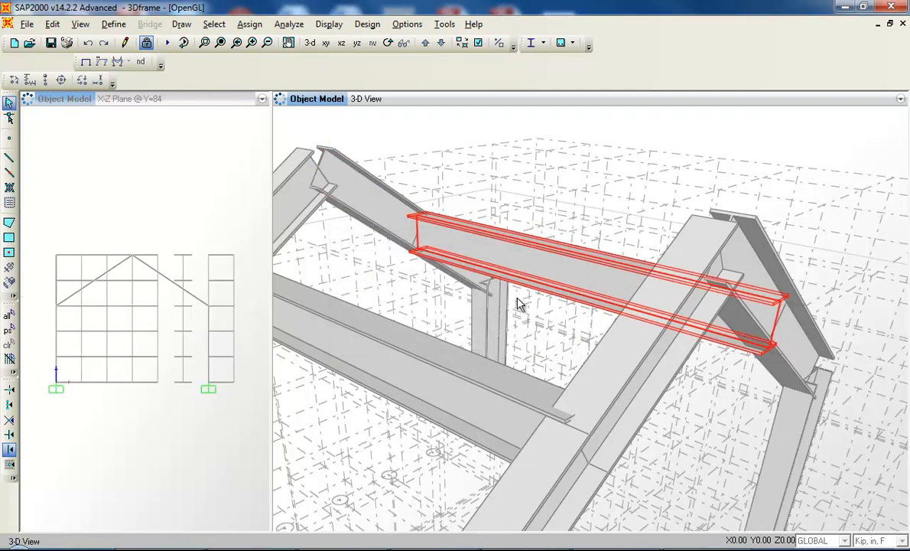
Step: Set the local axis angle of the W6X12 beam connecting the far roof slopes to 20 degrees
right_click(570, 278)
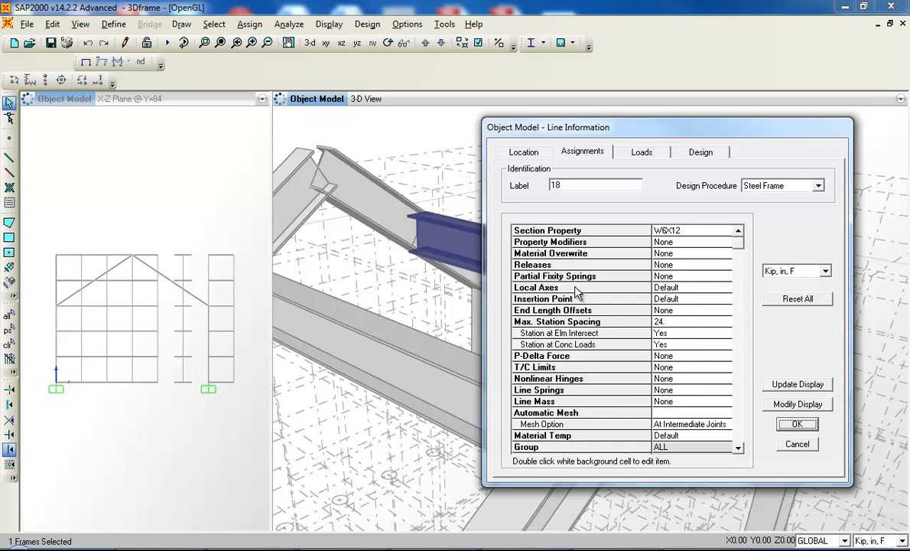
double_click(668, 290)
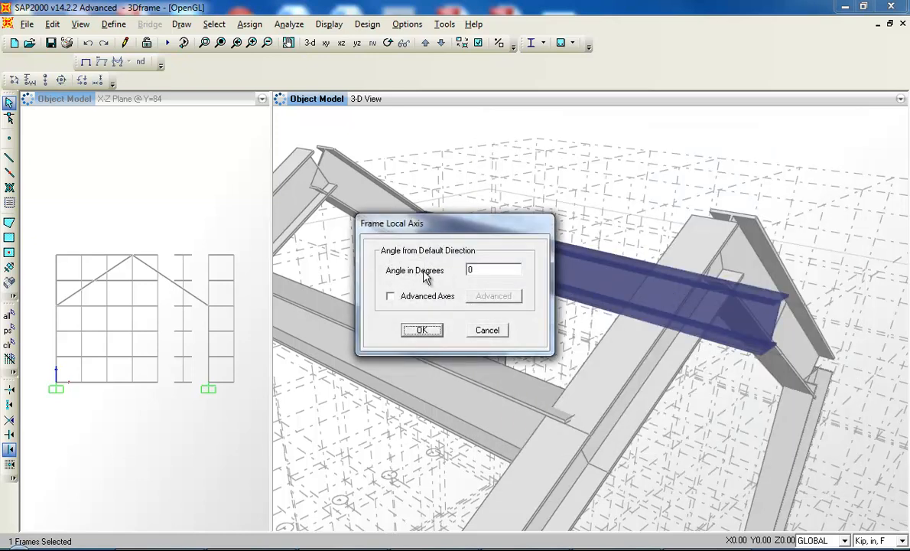
drag(436, 233, 387, 285)
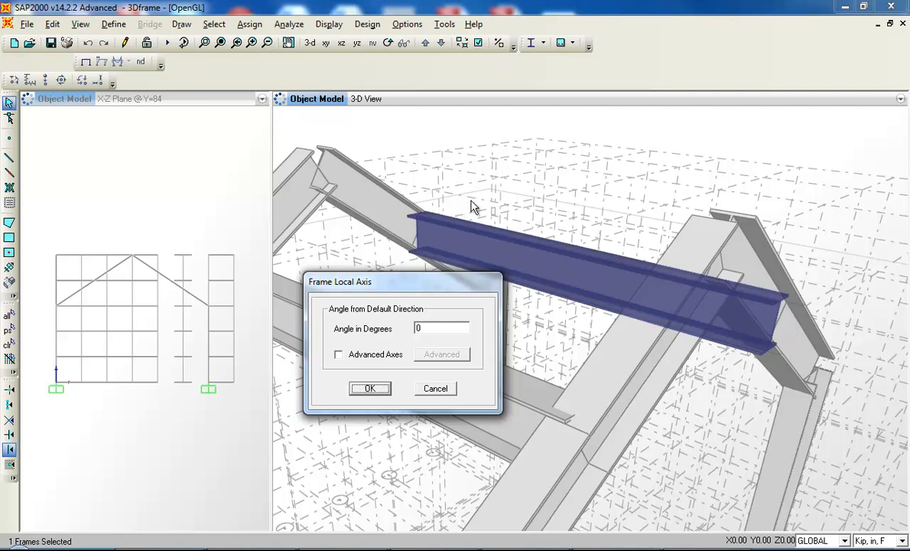
double_click(438, 328)
text(20)
click(369, 388)
right_click(370, 392)
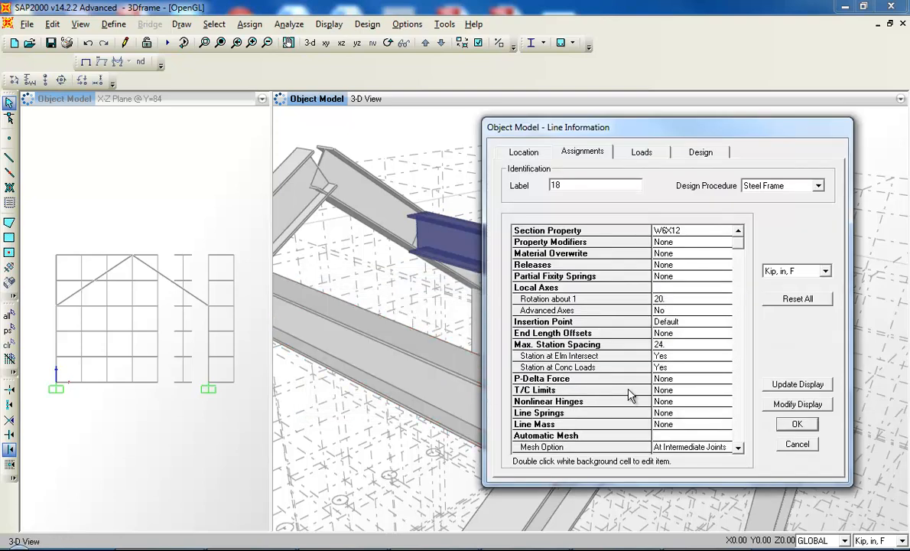
click(797, 425)
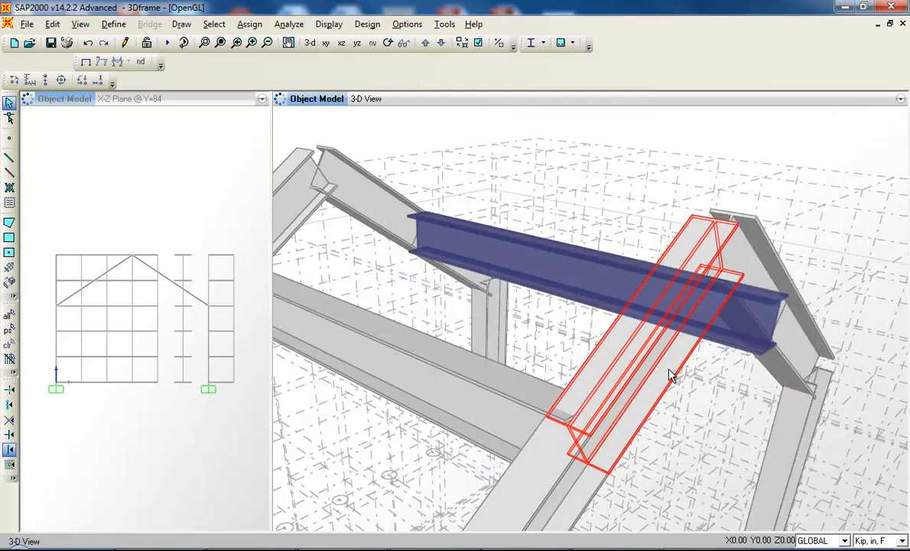
Step: Turn Extrude View off and on again in the 3-D view to redraw the beam with its rotated local axis
mouse_move(510, 309)
middle_down()
mouse_move(471, 341)
mouse_move(521, 320)
middle_up()
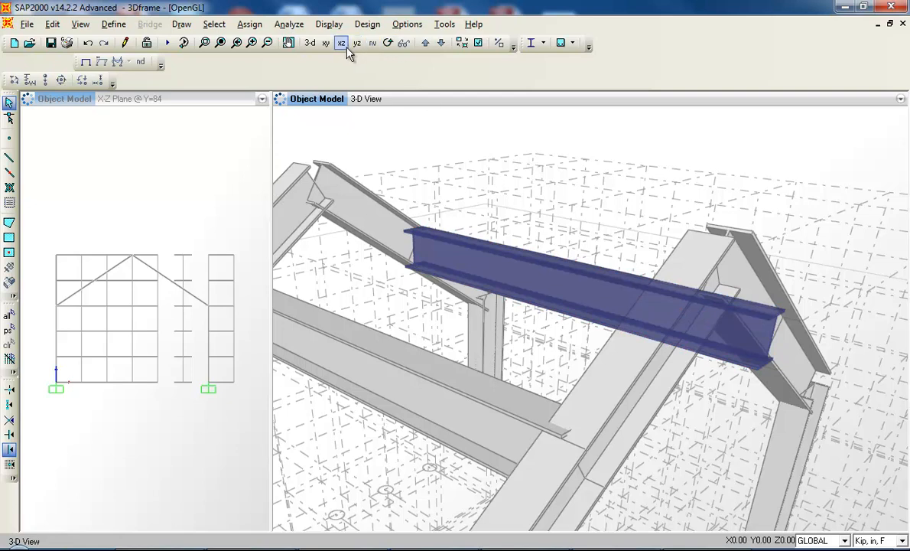
click(478, 43)
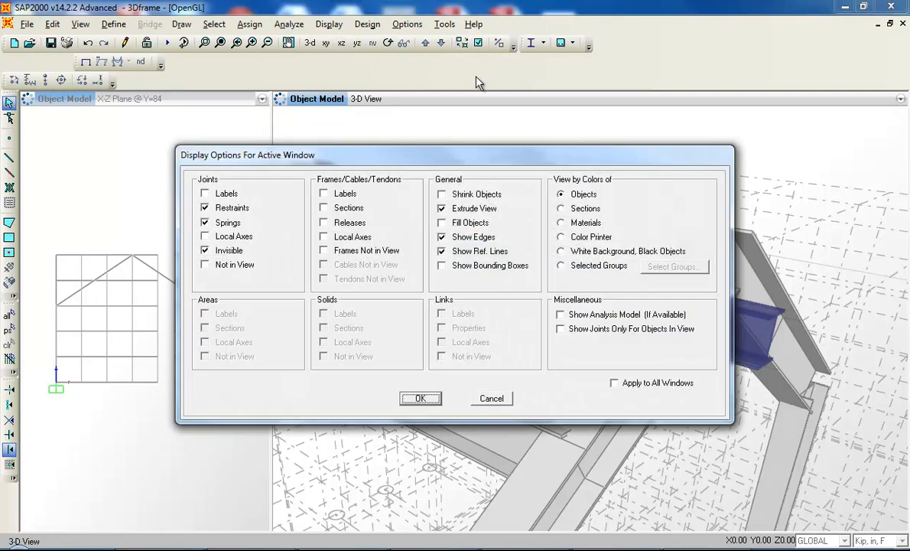
click(443, 209)
click(440, 398)
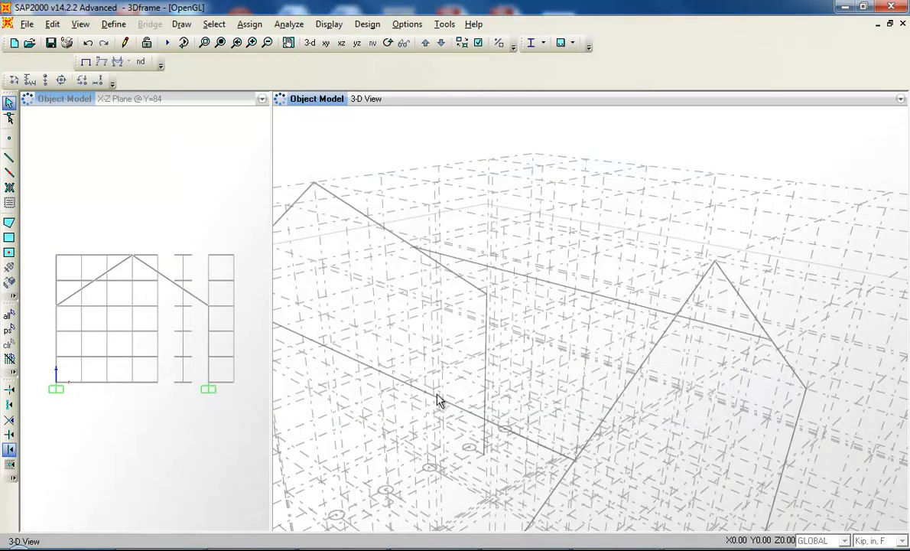
click(478, 43)
click(442, 209)
click(443, 223)
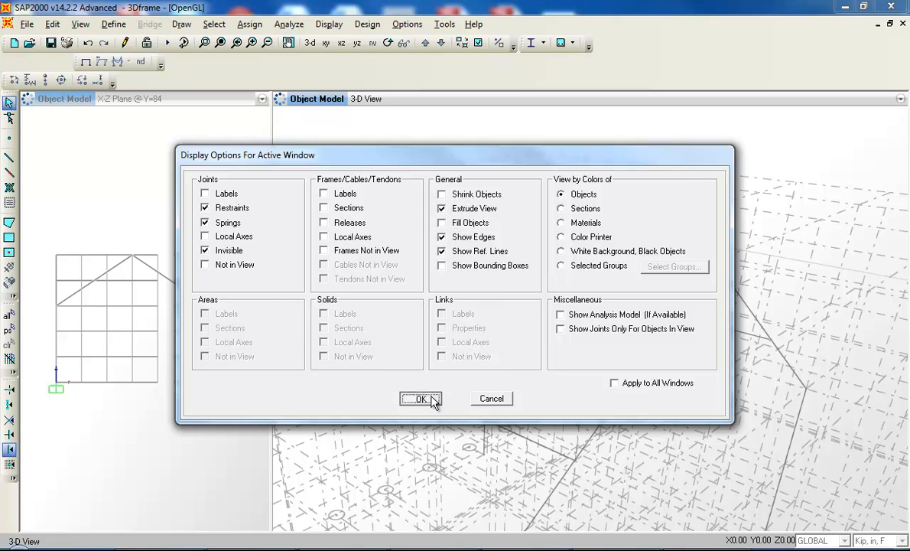
click(422, 399)
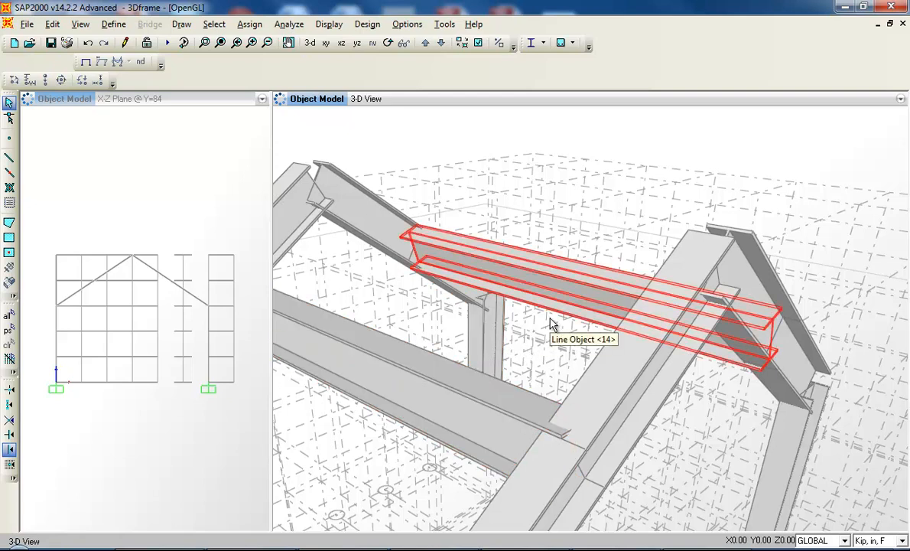
Step: Change the connecting beam's local axis rotation to -20 degrees in its line assignments
double_click(531, 289)
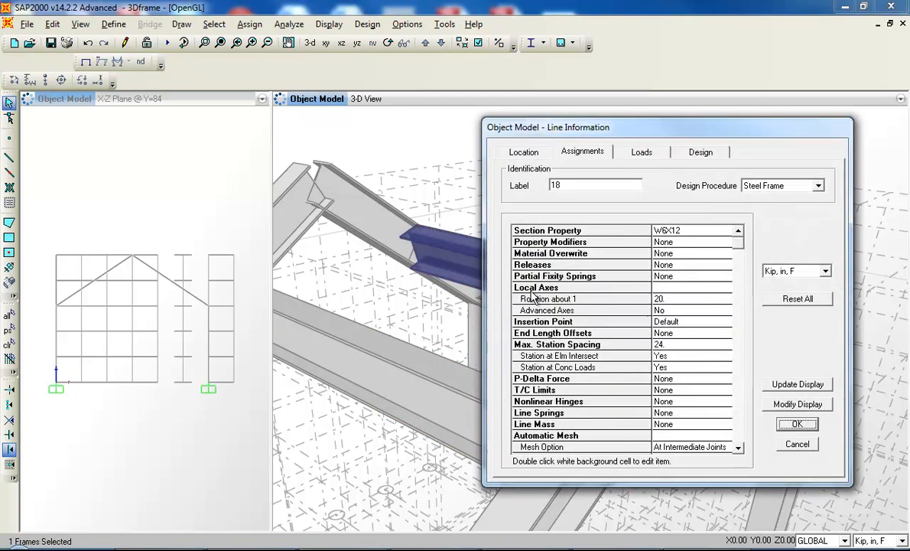
double_click(672, 300)
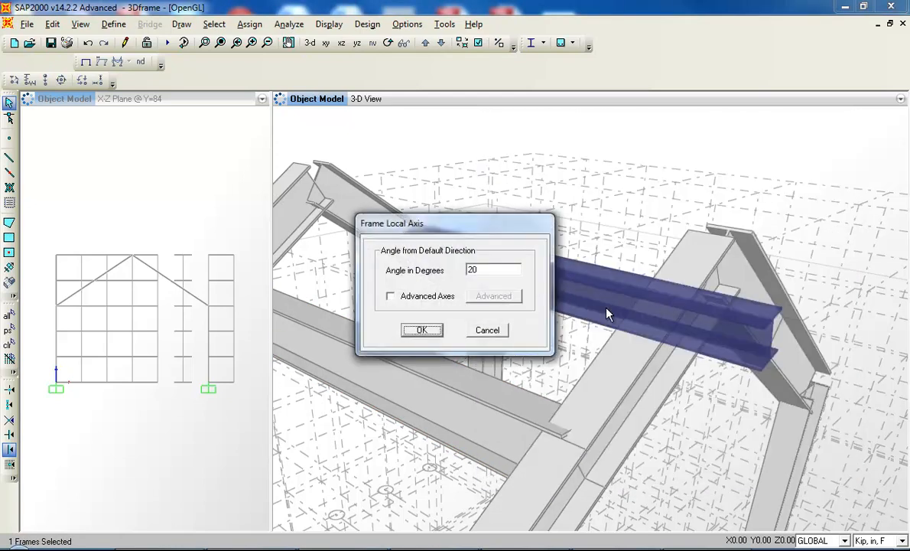
double_click(492, 267)
click(421, 330)
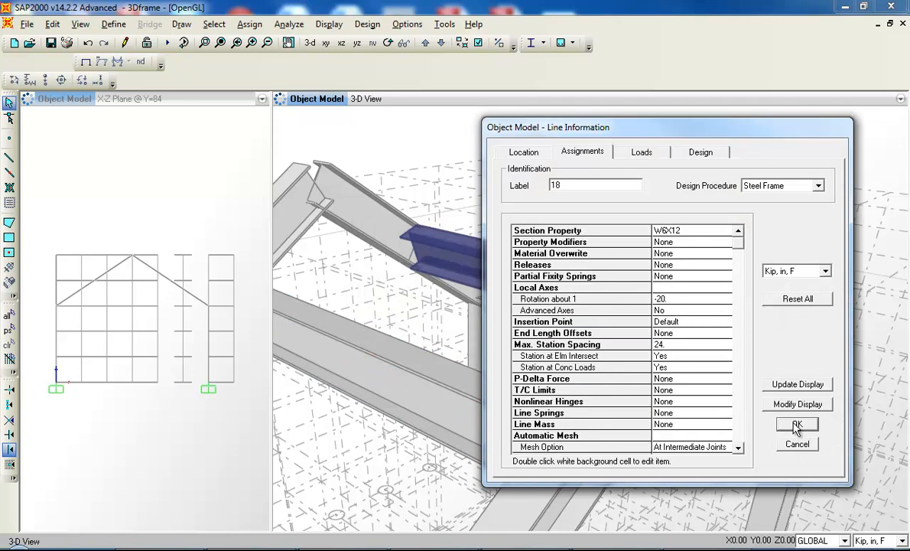
click(796, 425)
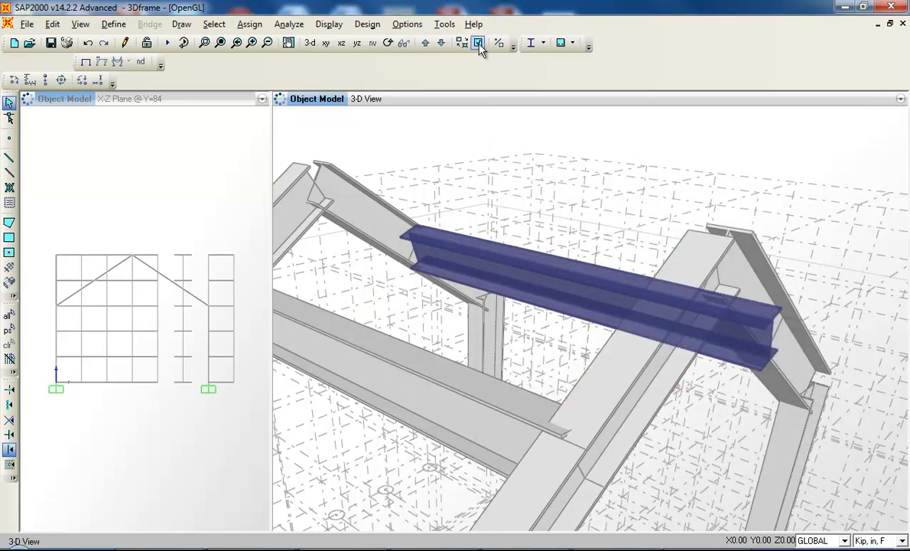
Step: Redraw the extruded 3-D view by toggling Extrude View, and rotate the model to examine the beam's alignment with the roof slope
click(479, 44)
click(442, 208)
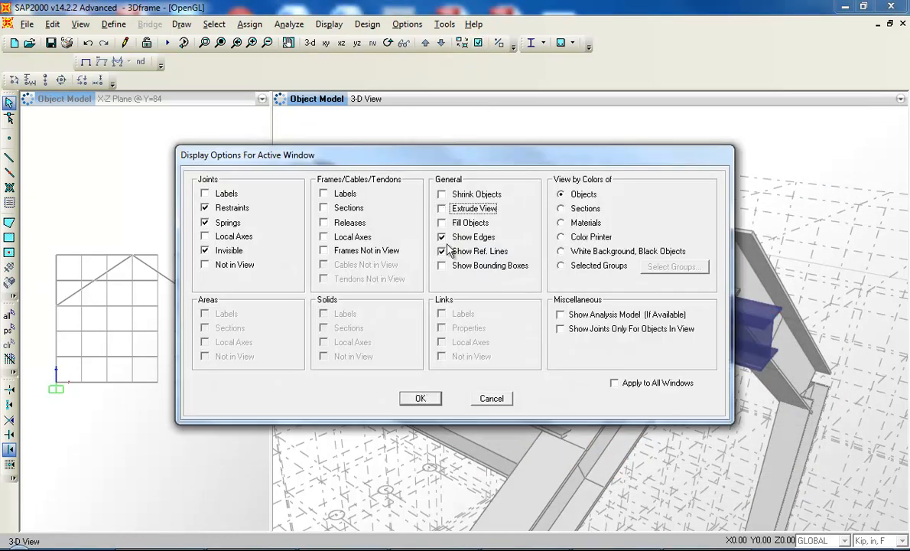
click(426, 397)
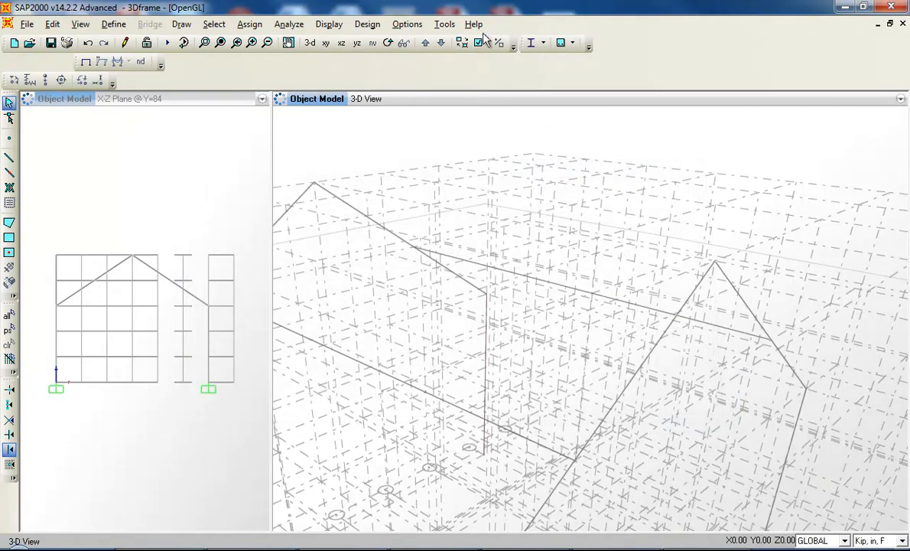
click(479, 44)
click(459, 209)
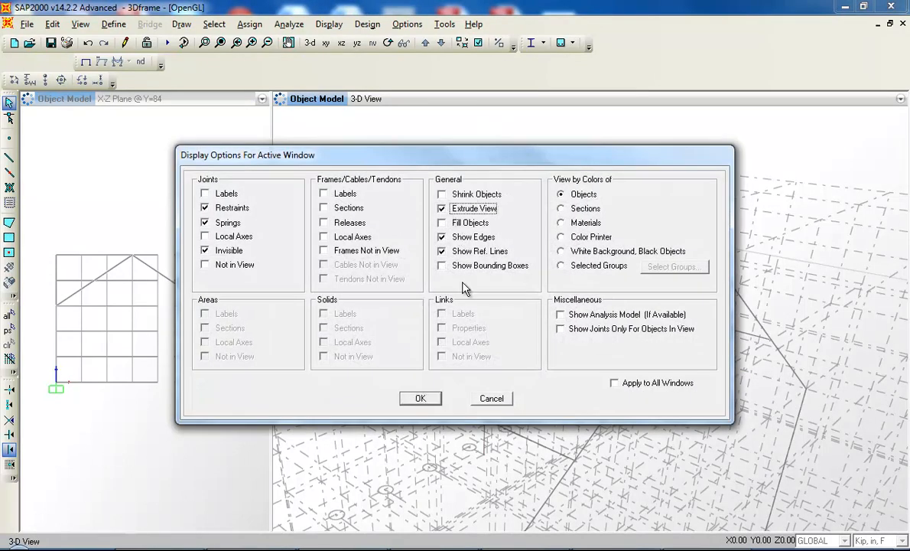
click(436, 400)
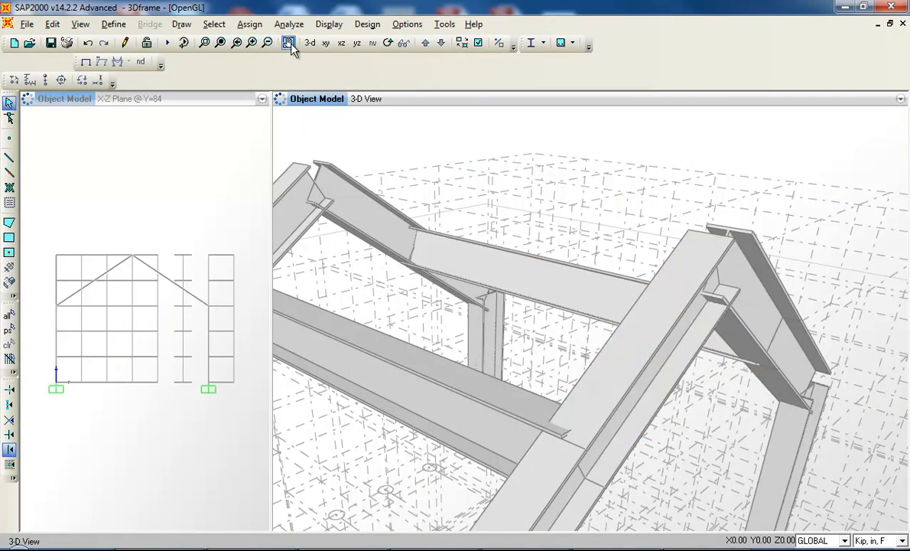
click(389, 45)
drag(639, 342, 602, 377)
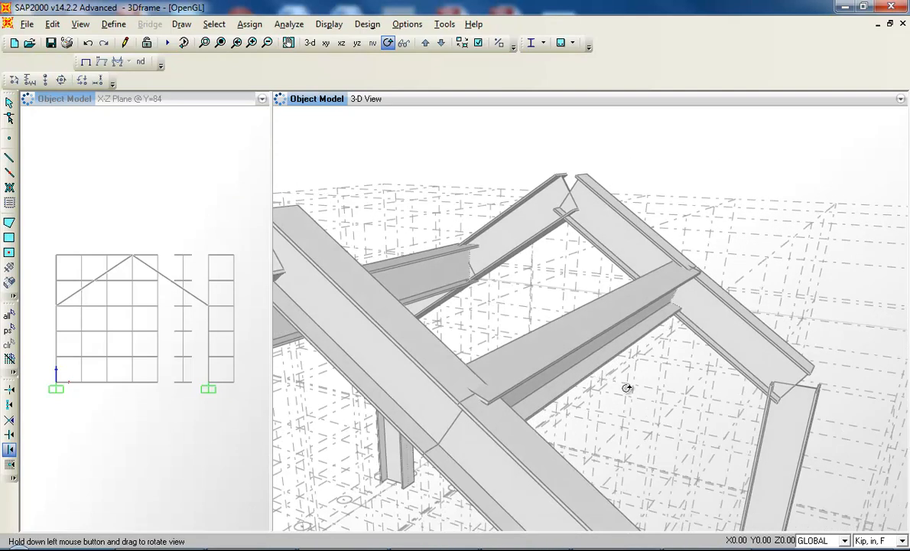
right_click(631, 389)
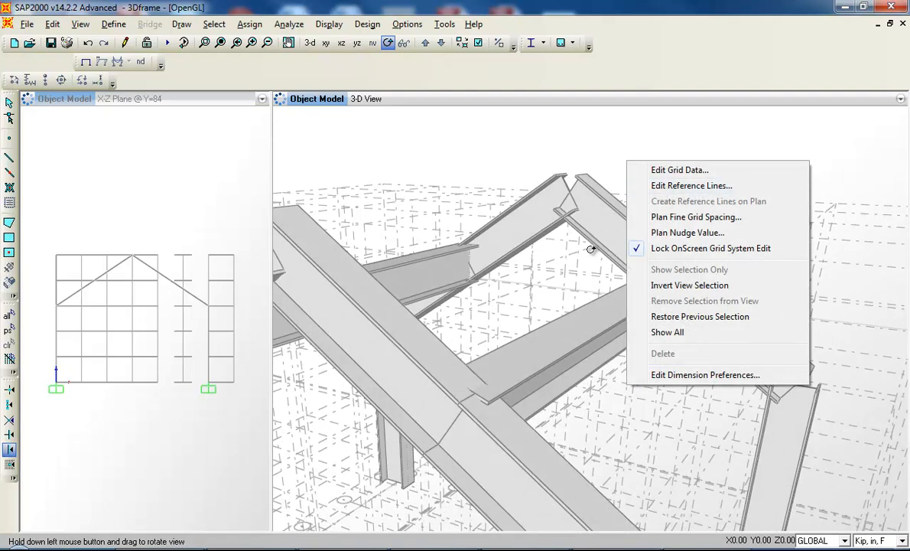
drag(551, 233, 577, 272)
drag(635, 345, 560, 423)
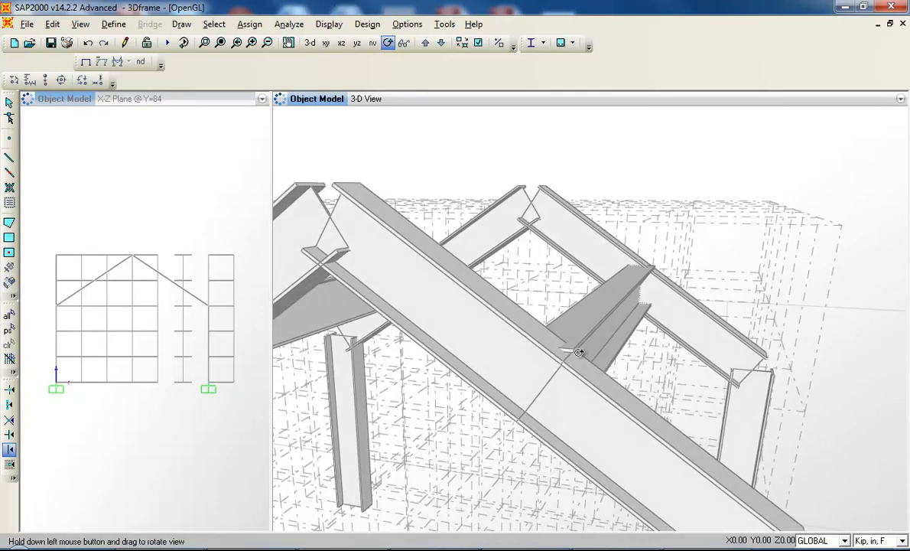
drag(583, 357, 701, 401)
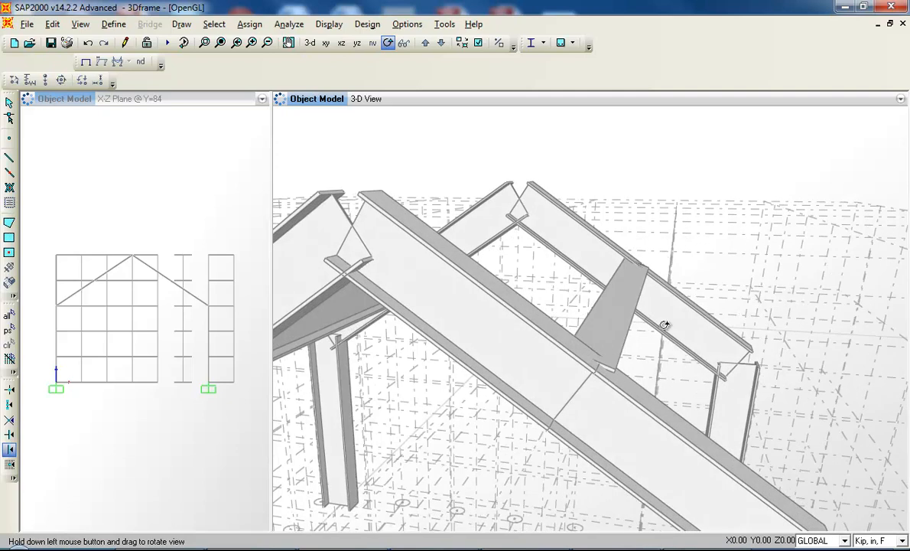
Step: Set the connecting beam's local axis angle to -25 degrees
double_click(618, 324)
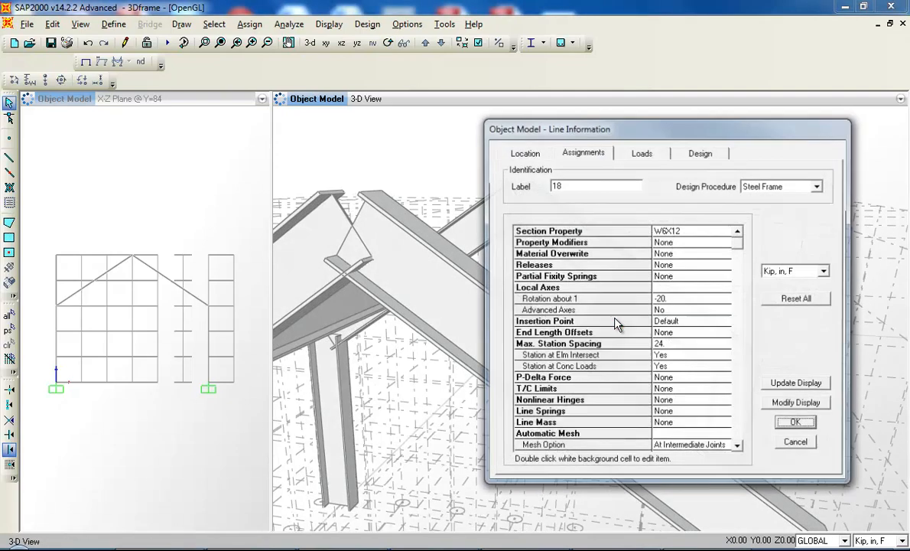
double_click(679, 299)
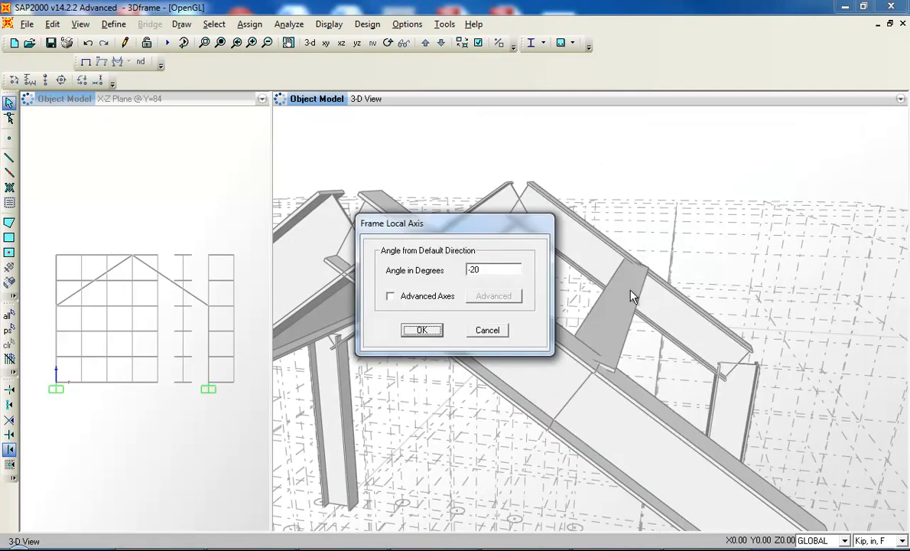
double_click(487, 270)
click(422, 330)
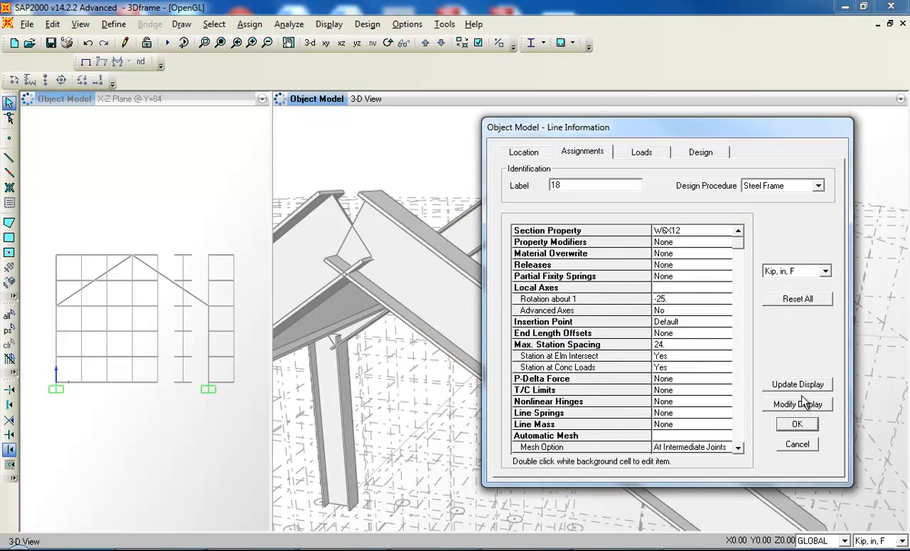
click(798, 424)
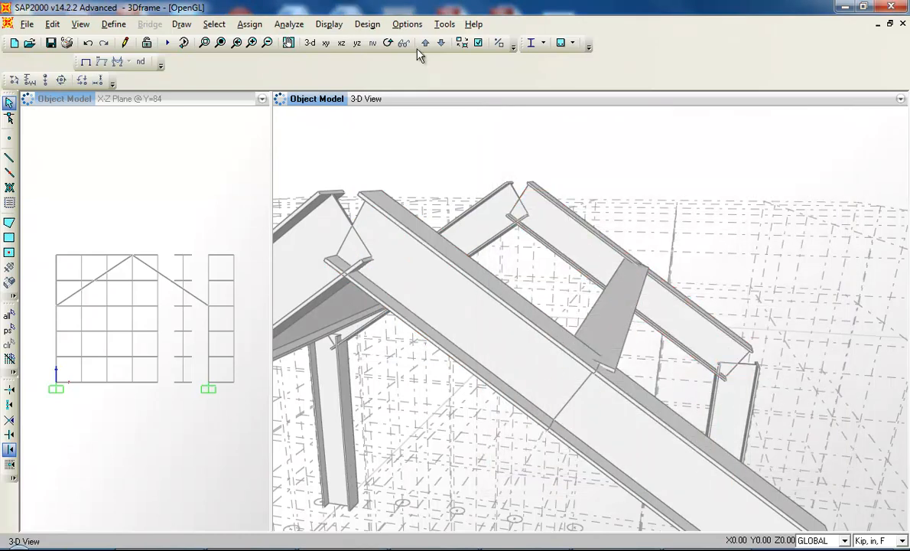
Step: Switch the 3-D view to line display and back to extruded members to check the beam's new orientation
click(478, 43)
click(442, 209)
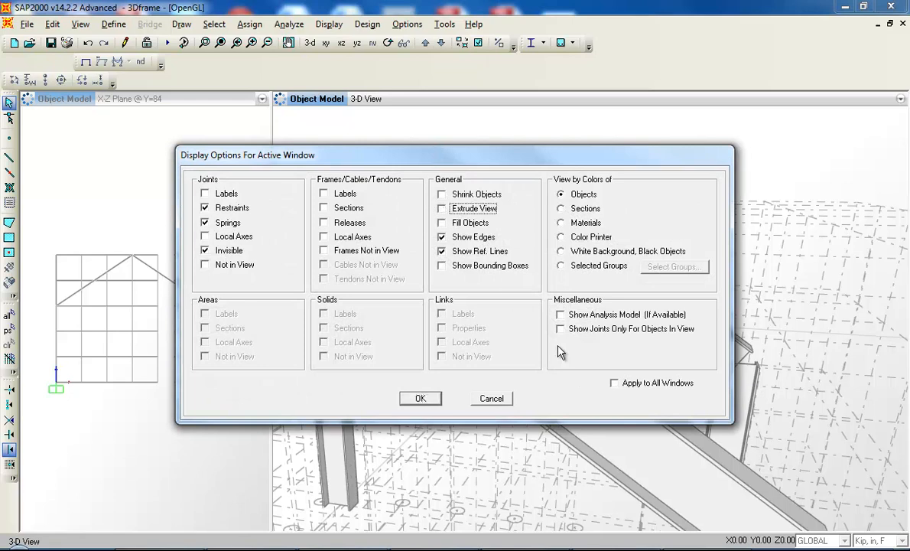
click(420, 399)
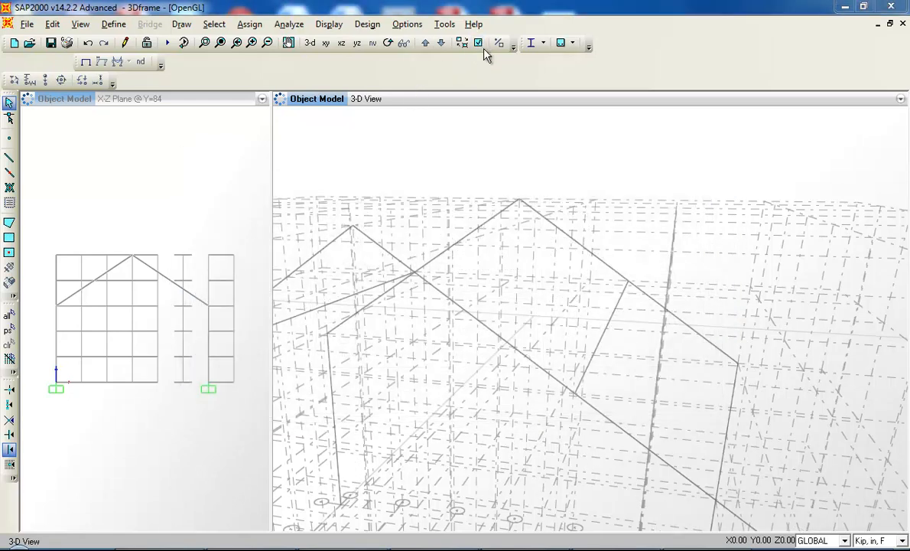
click(479, 44)
click(442, 209)
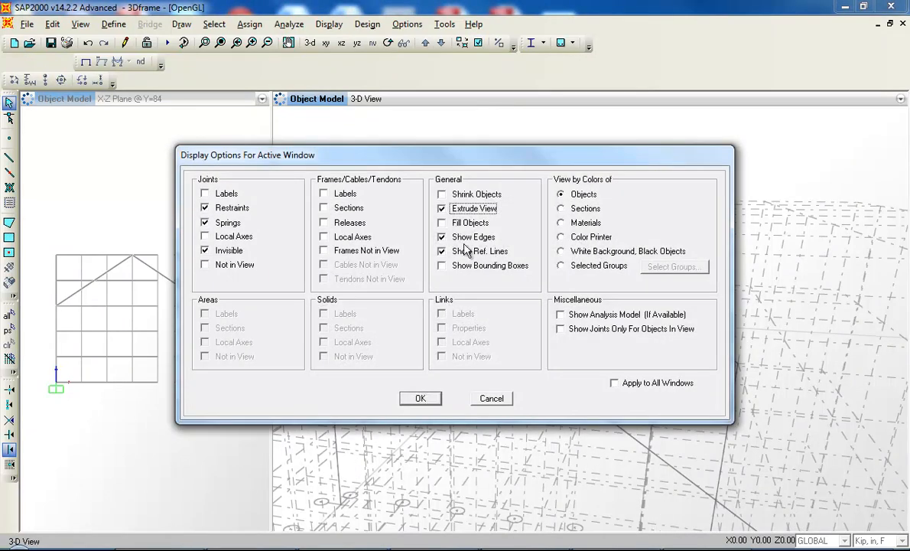
click(437, 398)
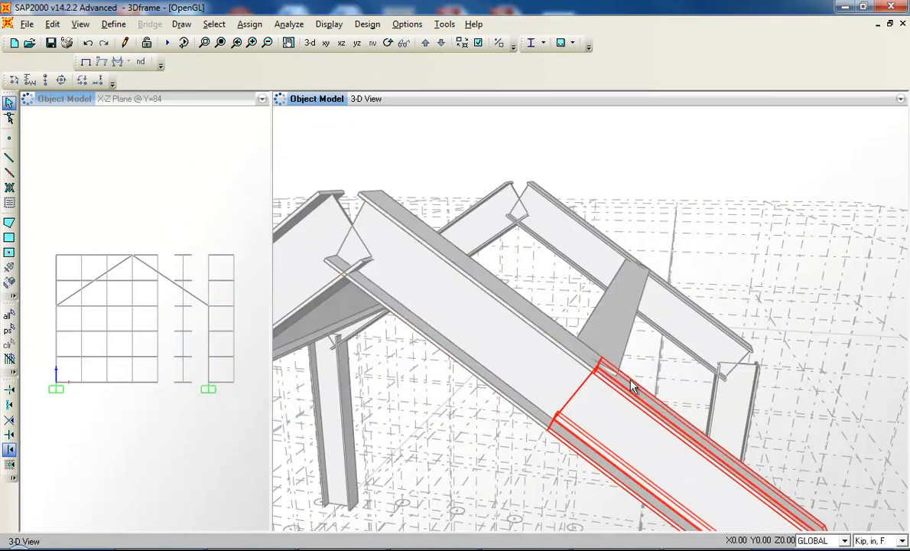
Step: Set the connecting beam's local axis angle to -30 degrees and accept its line assignments
right_click(632, 321)
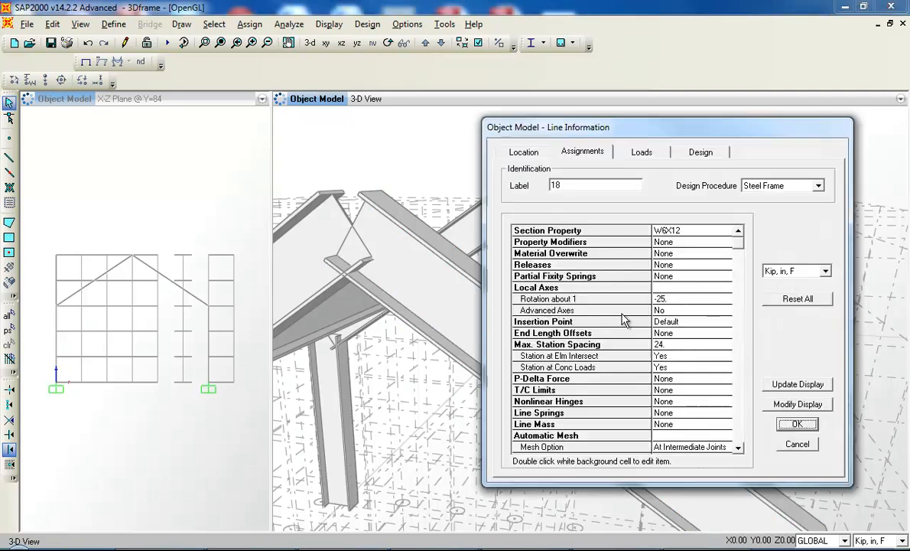
double_click(682, 300)
double_click(494, 269)
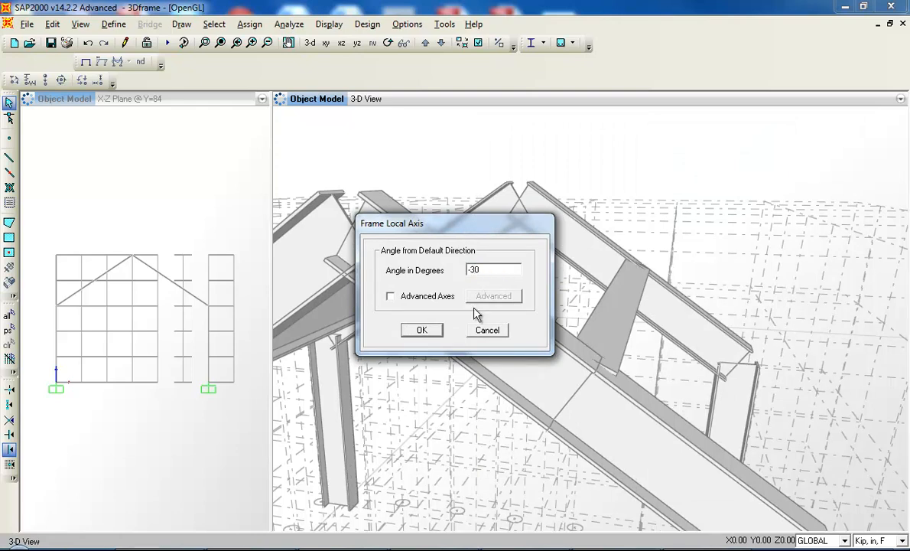
click(419, 330)
click(794, 421)
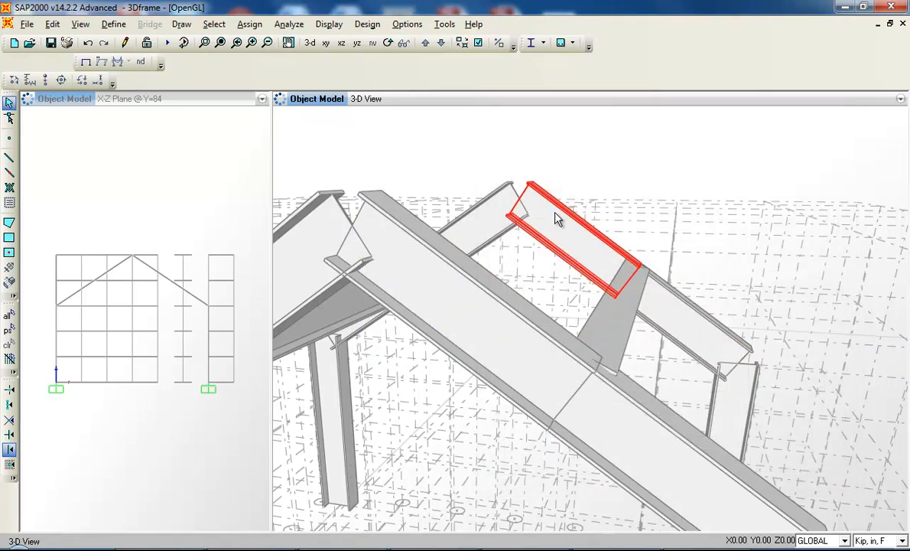
Step: Switch the 3-D view's Extrude View off and on again to redraw the beam with its -30 degree rotation
click(479, 43)
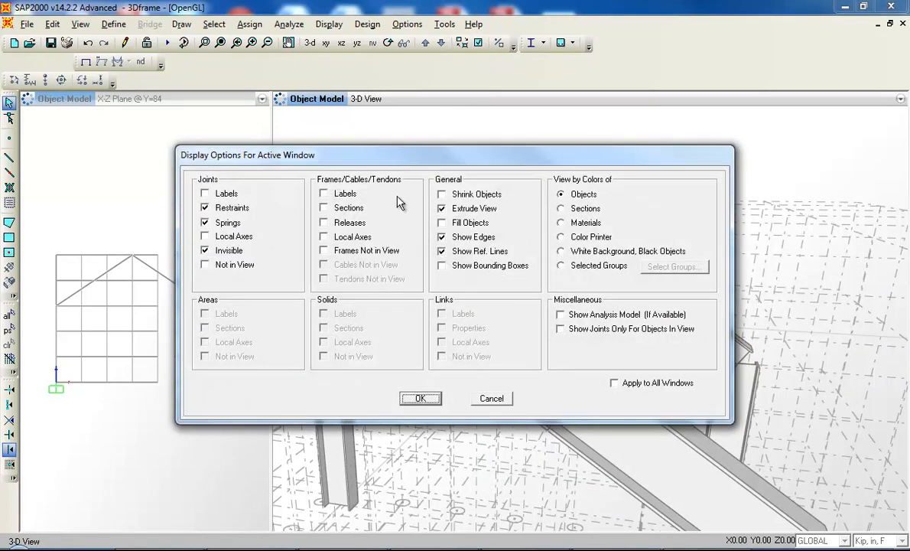
click(443, 209)
click(420, 398)
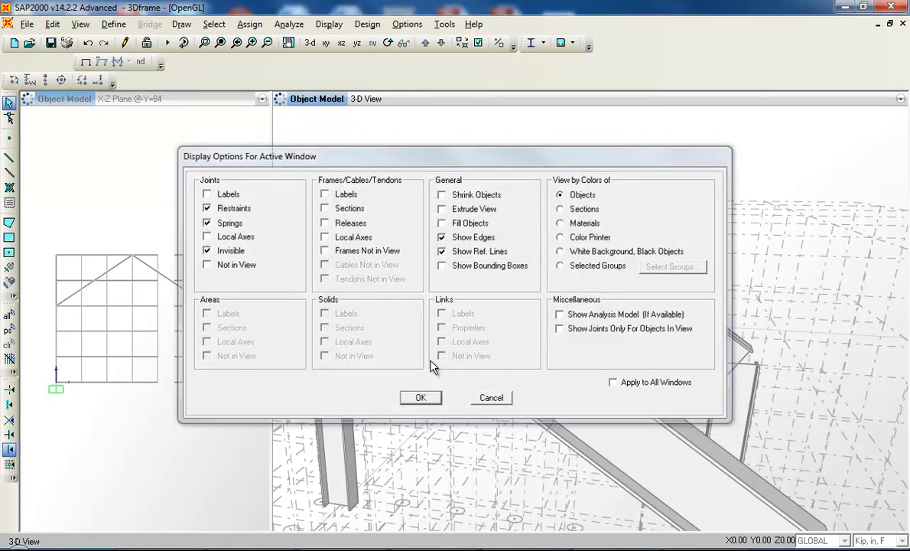
click(479, 43)
click(443, 209)
click(422, 398)
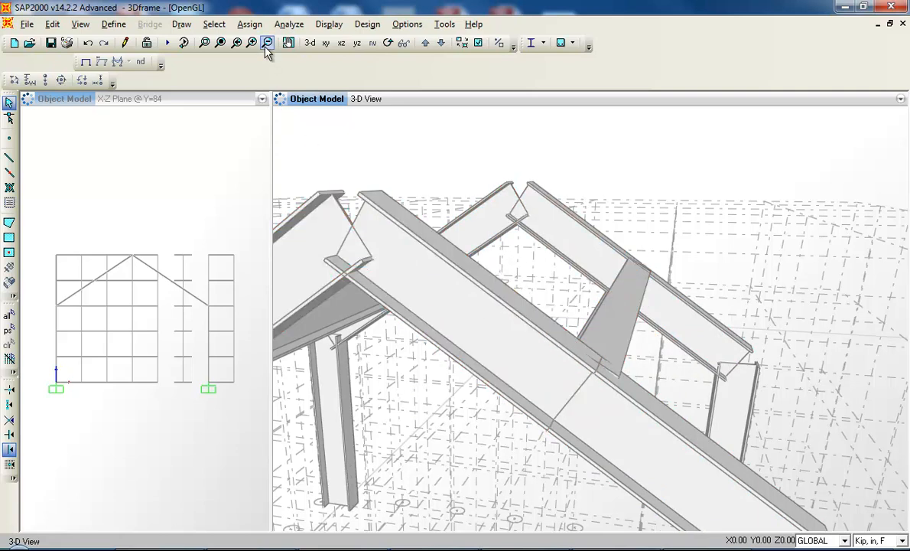
Step: Set the local axis angle of the connecting beam on the opposite roof slope to 33 degrees and accept its line assignments
click(388, 45)
drag(376, 355, 559, 376)
right_click(559, 375)
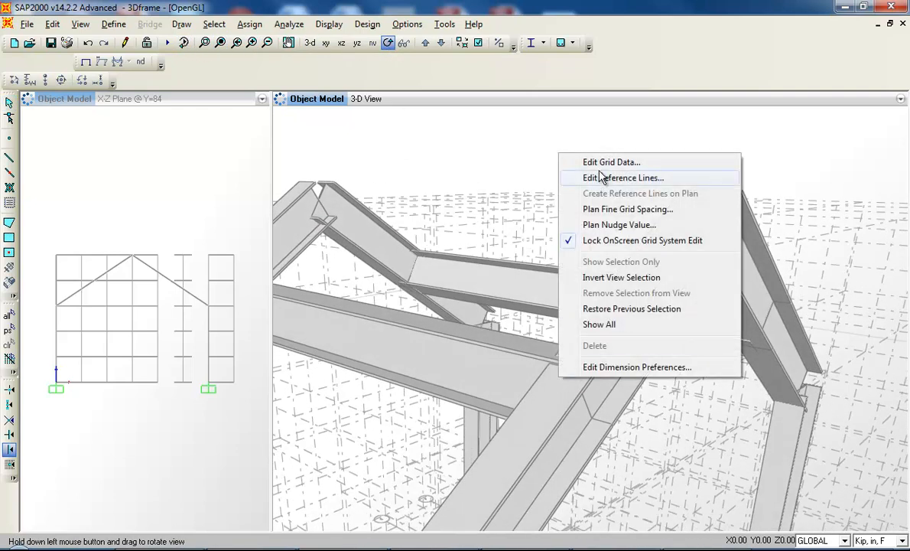
key(Escape)
key(Escape)
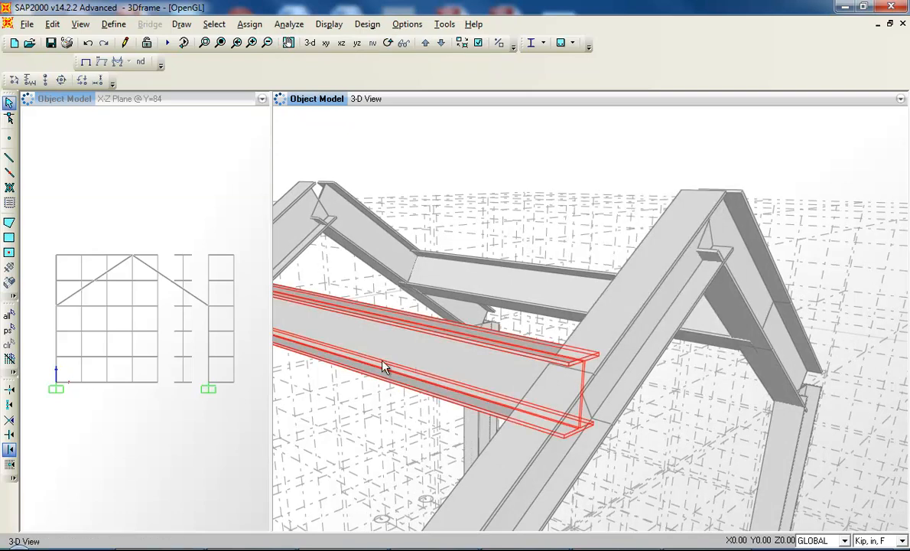
click(389, 366)
right_click(388, 365)
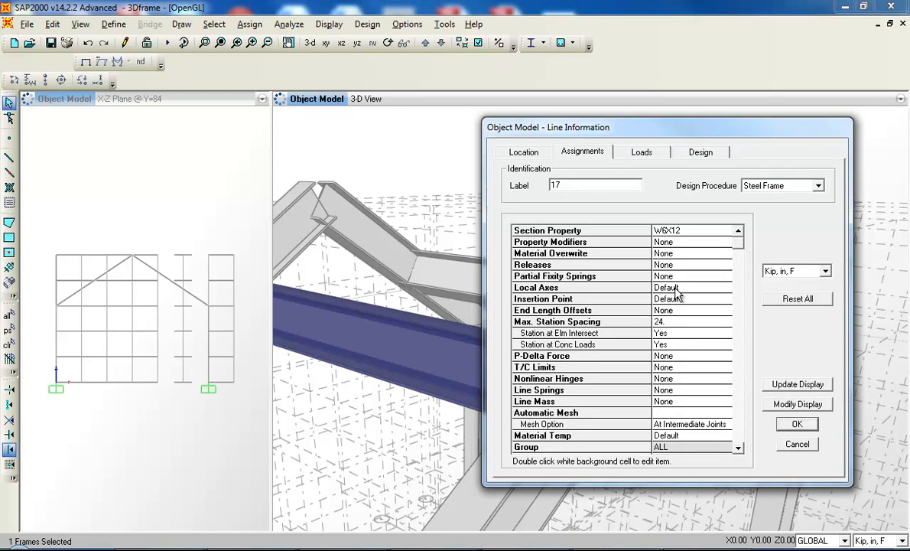
double_click(676, 289)
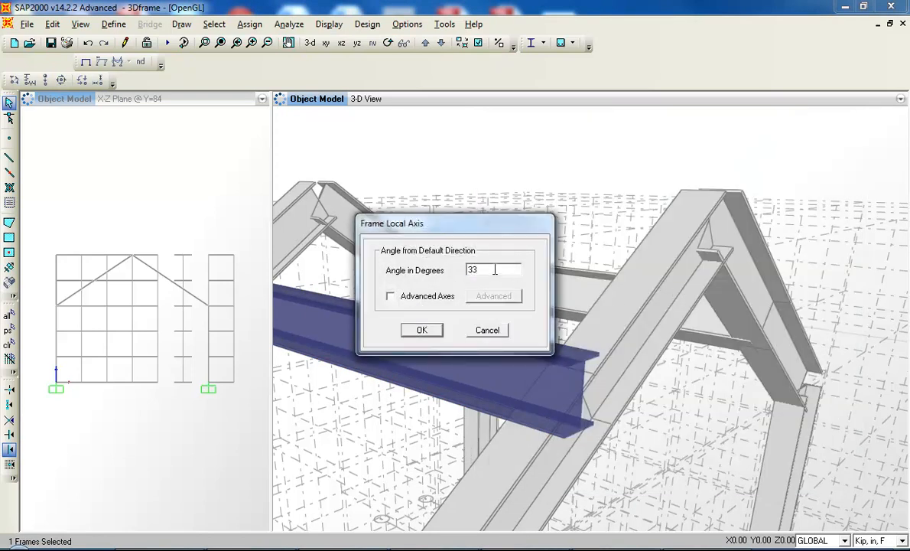
click(421, 330)
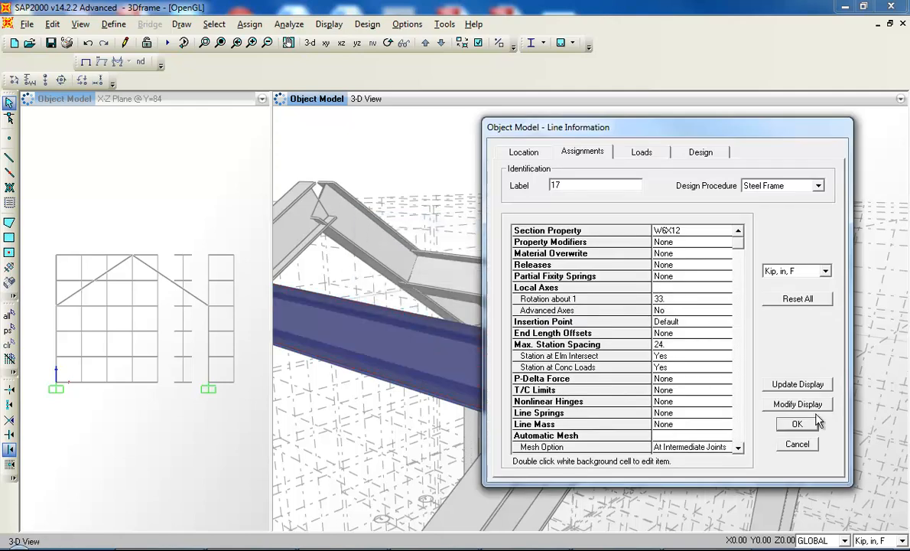
click(798, 426)
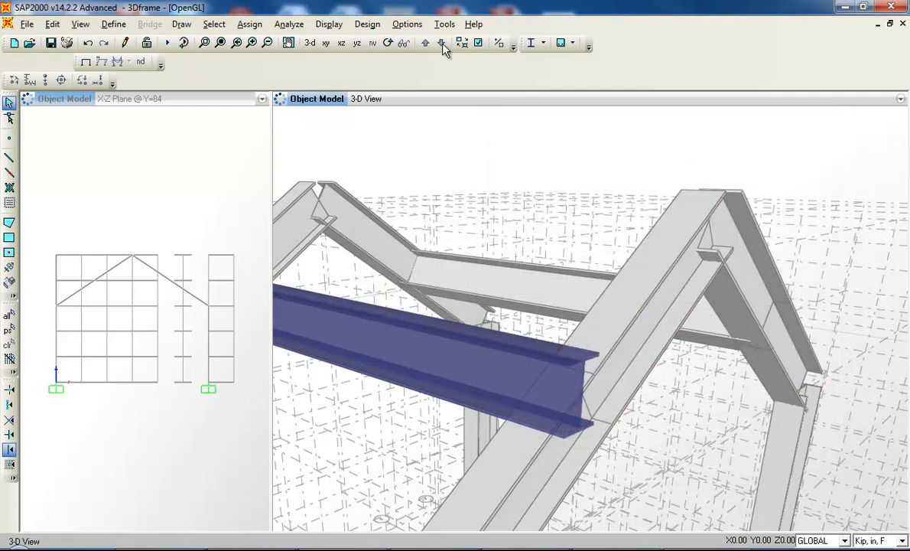
Step: Redraw the extruded members by toggling Extrude View and examine how the second connecting beam meets the rafter
click(478, 42)
click(443, 210)
click(439, 396)
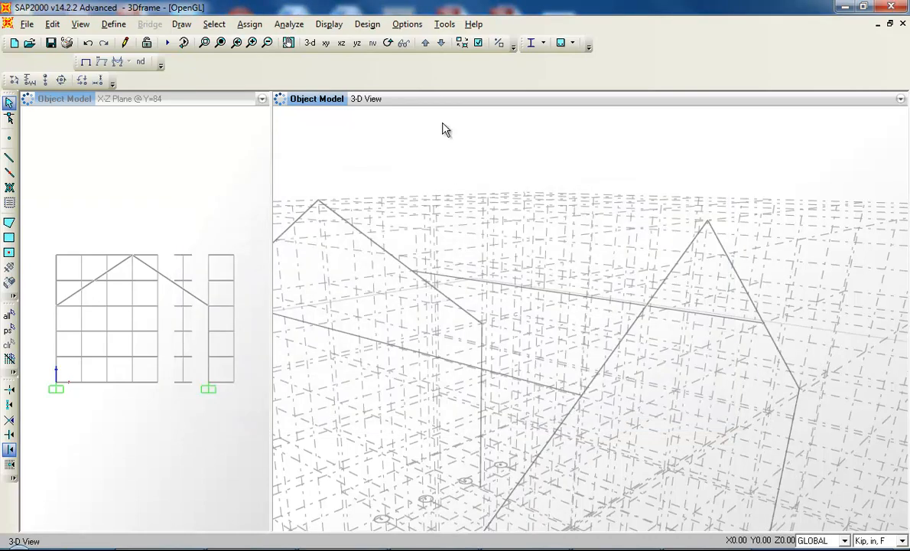
click(478, 42)
click(444, 209)
click(420, 399)
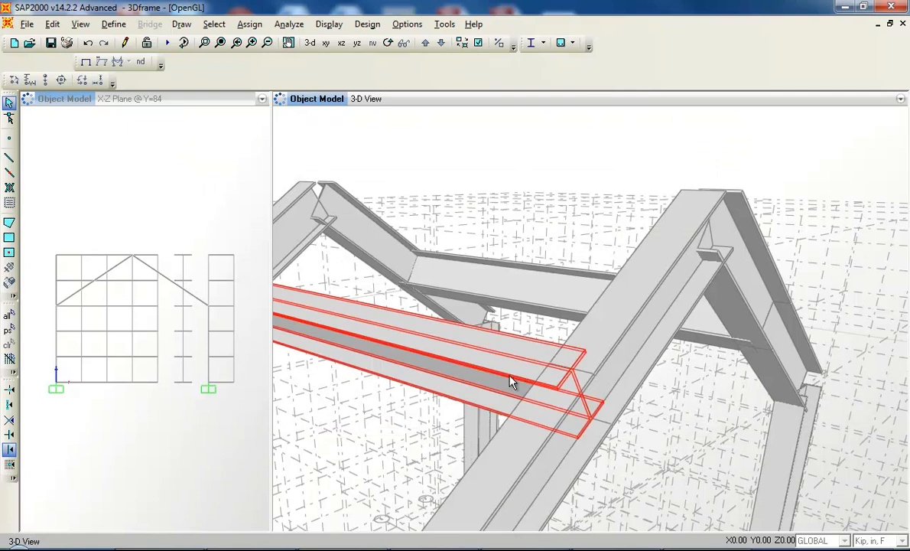
scroll(666, 422, up, 3)
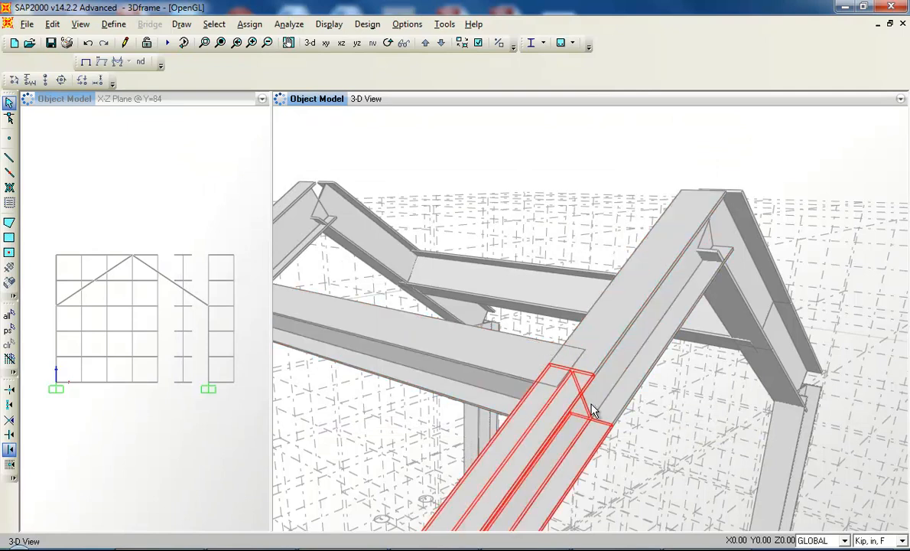
Step: Set the front corner column's local axis angle to 90 degrees and accept its line assignments
click(388, 43)
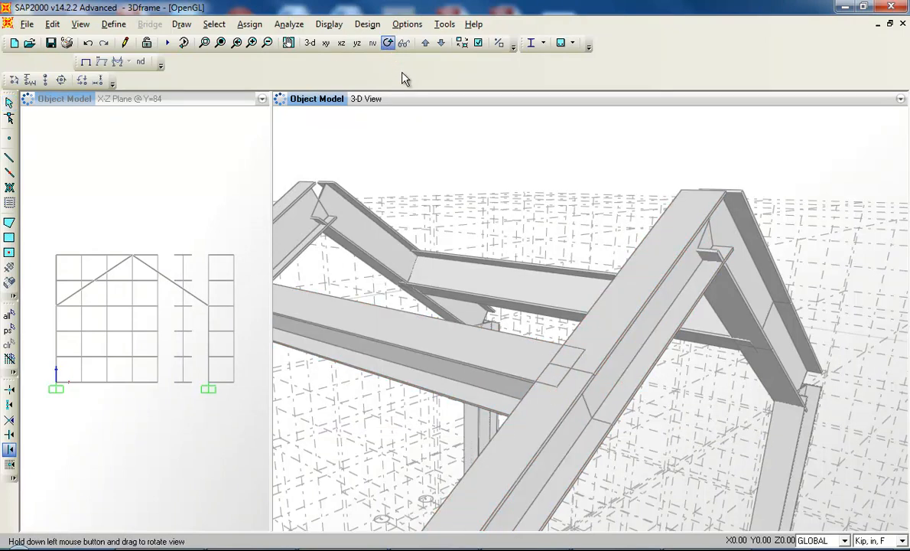
drag(474, 252, 366, 288)
right_click(398, 356)
key(Escape)
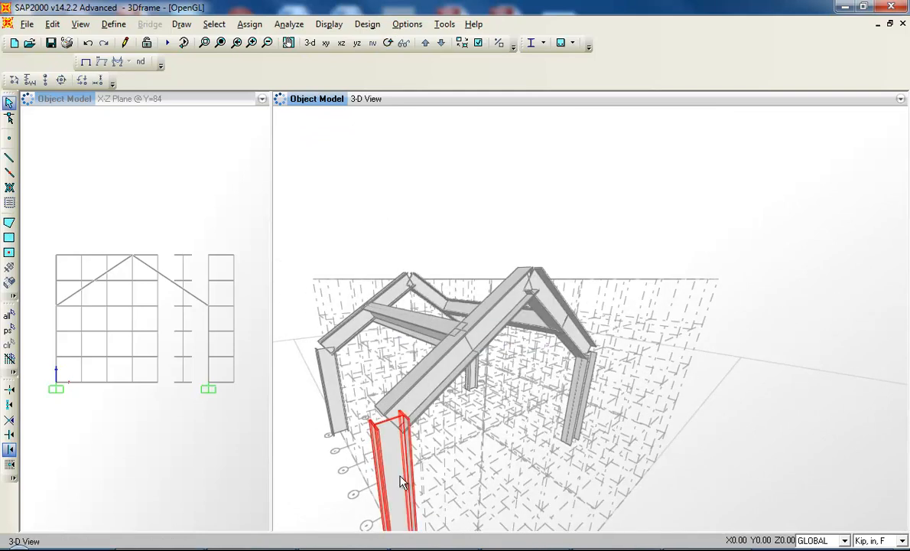
click(400, 488)
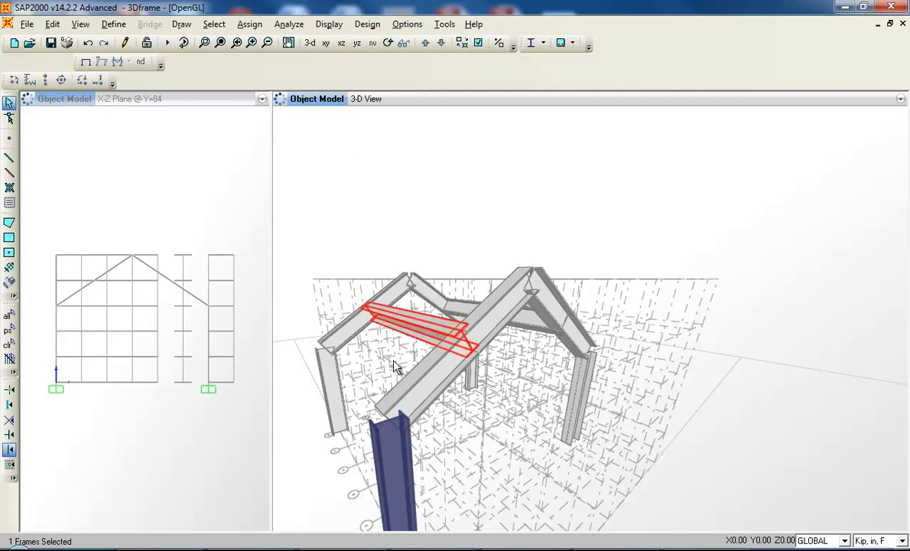
right_click(432, 381)
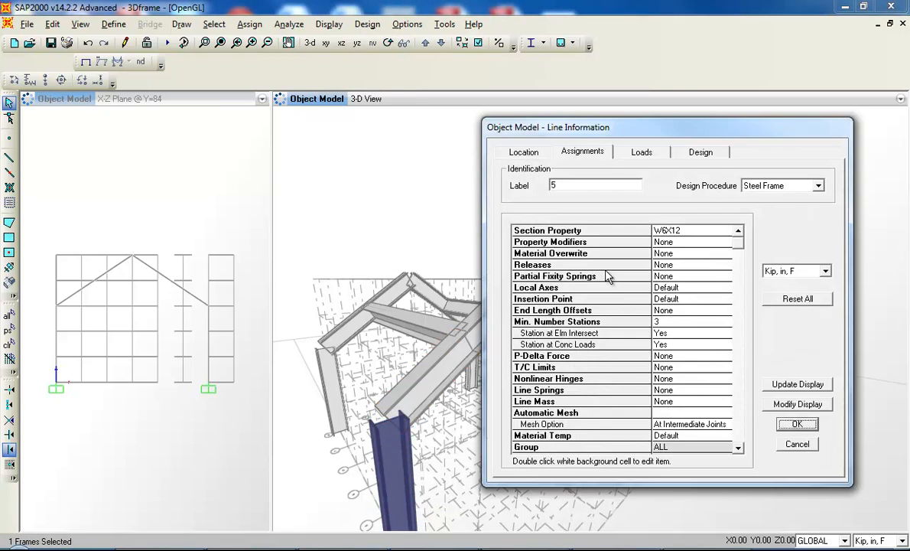
double_click(681, 293)
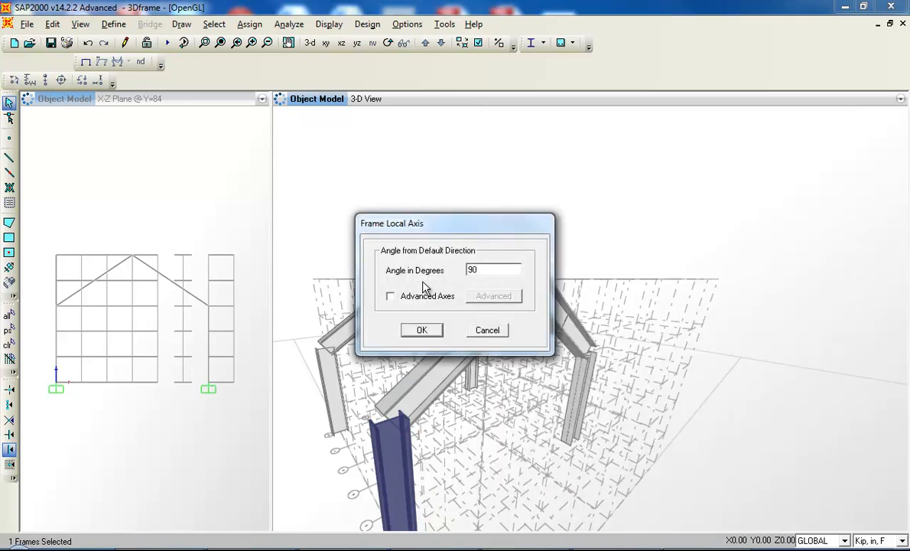
click(428, 334)
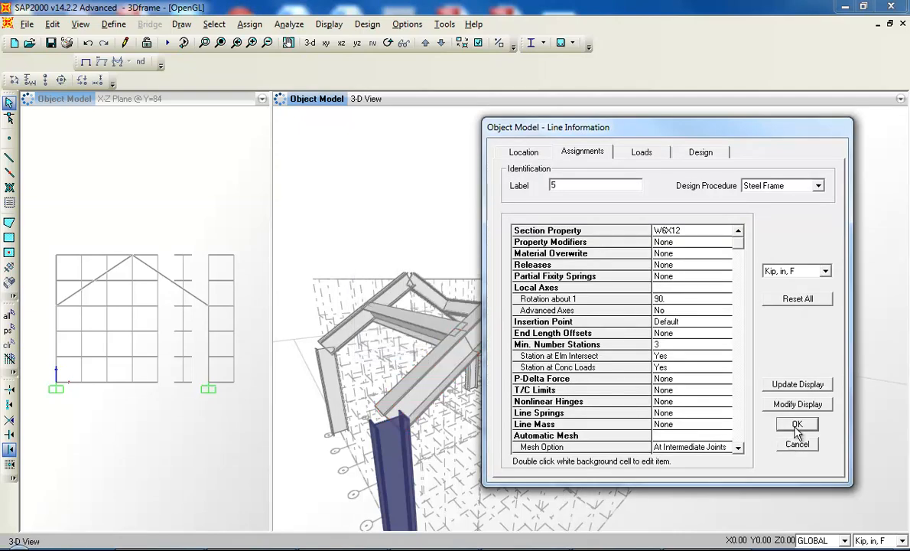
click(796, 425)
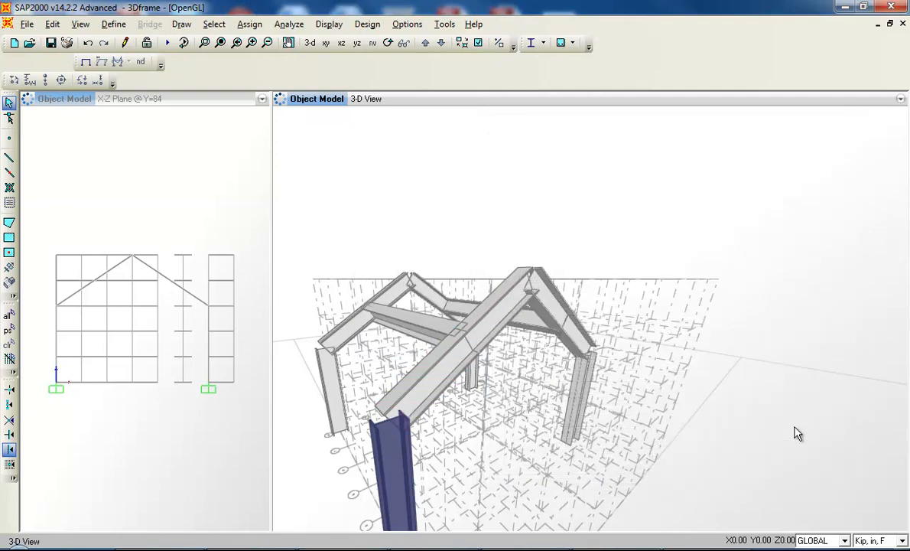
Step: Turn Extrude View off and on again and examine the front column's new orientation against the other columns
click(478, 44)
click(442, 209)
click(420, 398)
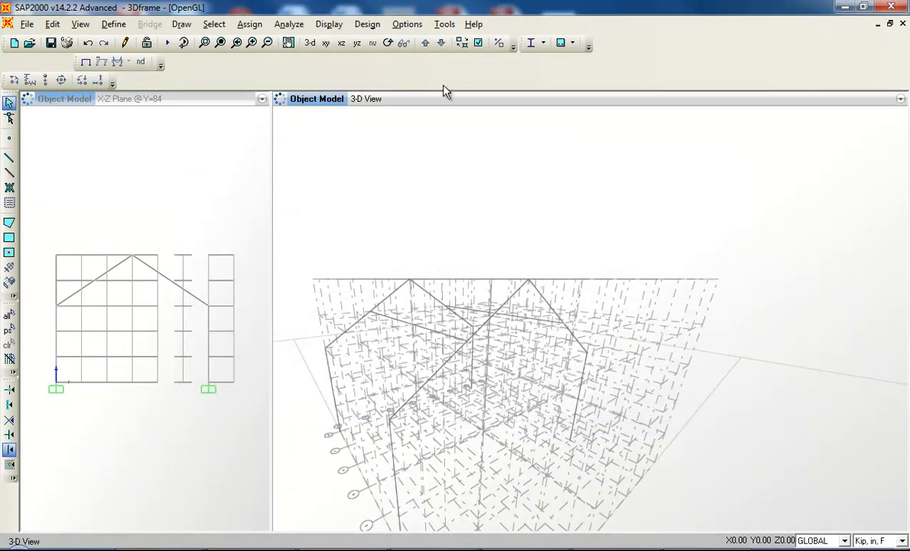
click(477, 44)
click(443, 209)
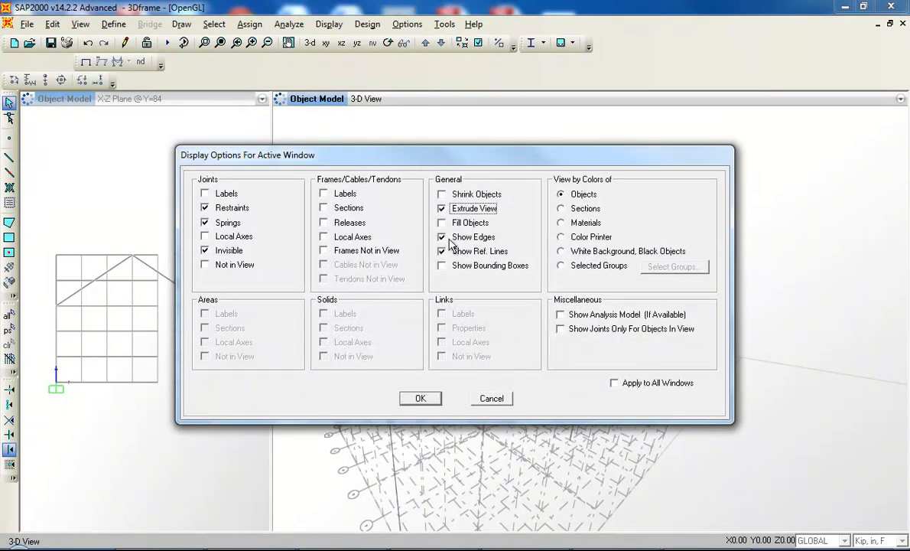
click(435, 399)
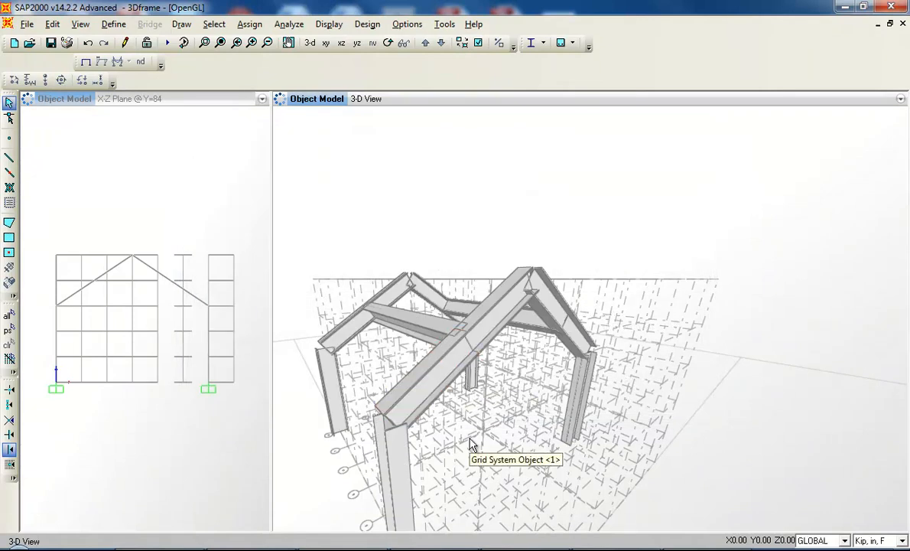
click(575, 413)
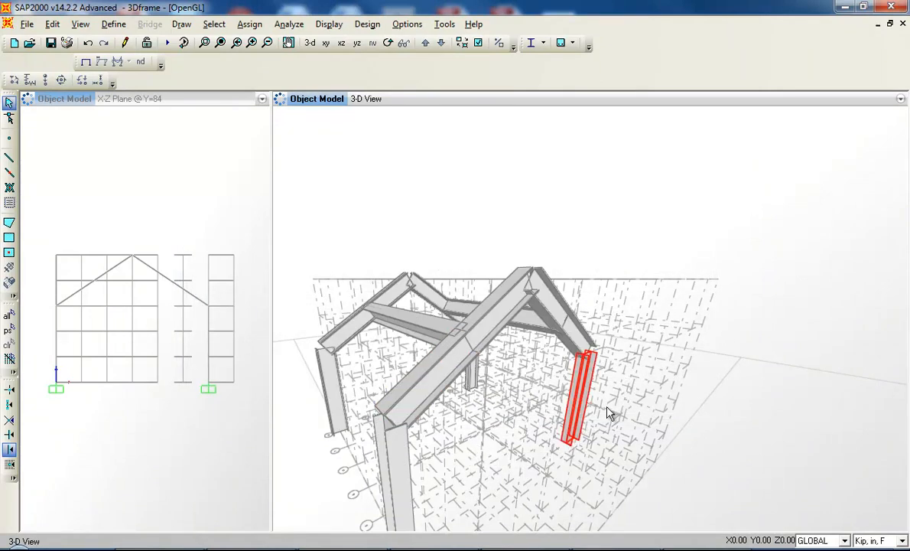
middle_drag(479, 434, 622, 298)
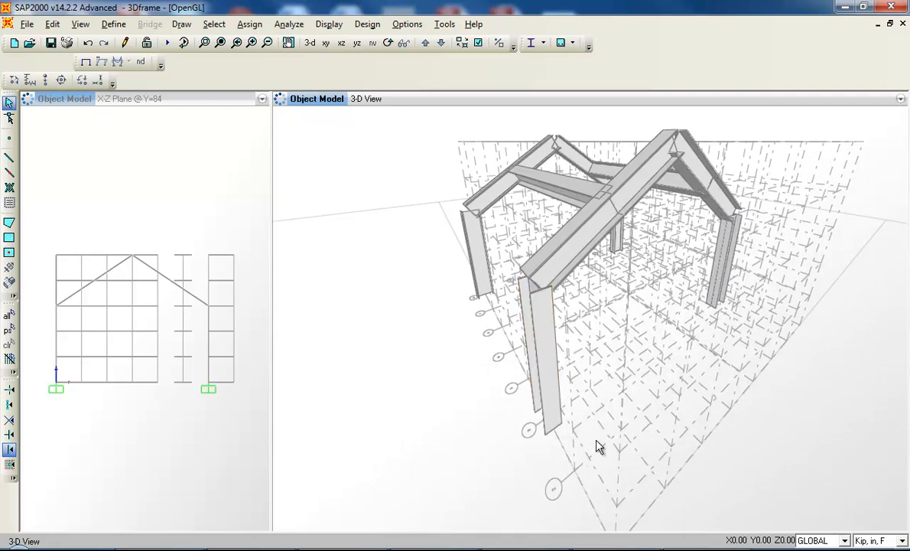
scroll(598, 390, down, 3)
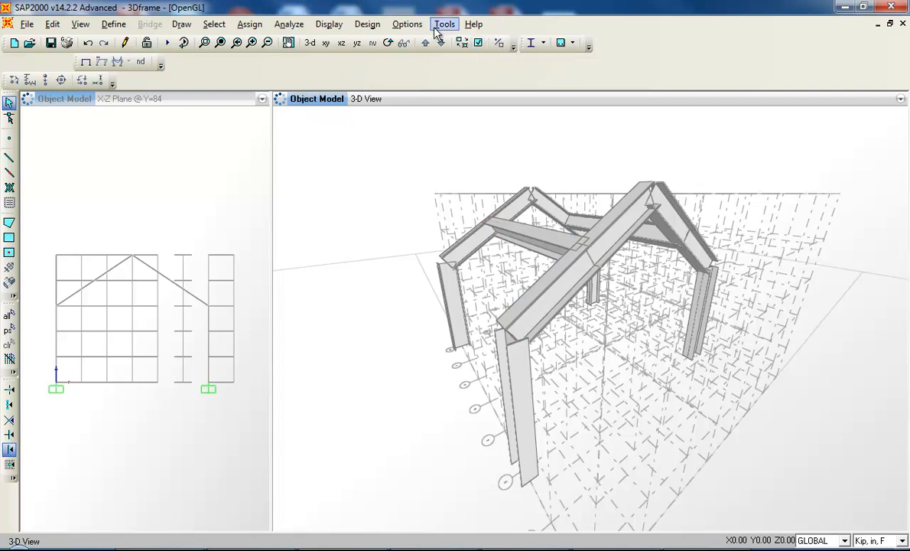
Step: Turn off Extrude View in the 3-D view and display the local axes of the frame members
click(479, 43)
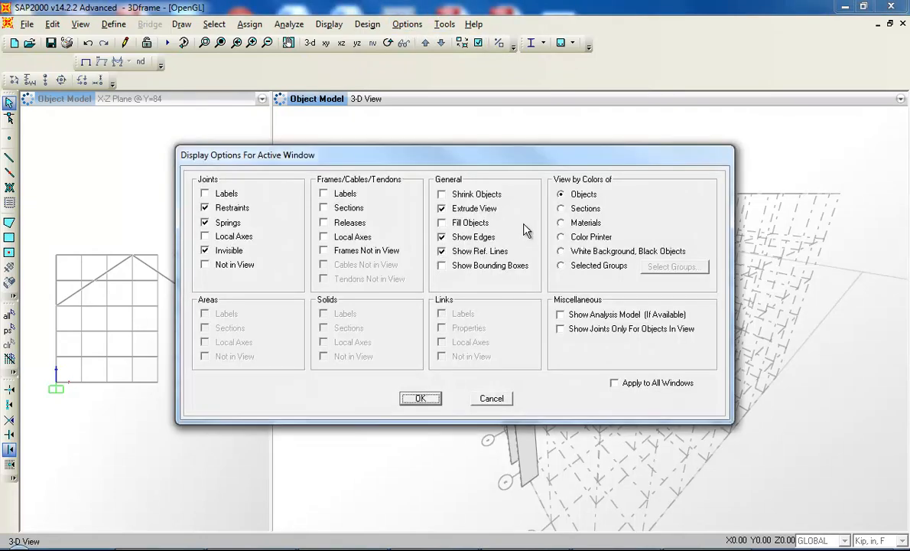
click(443, 209)
click(418, 399)
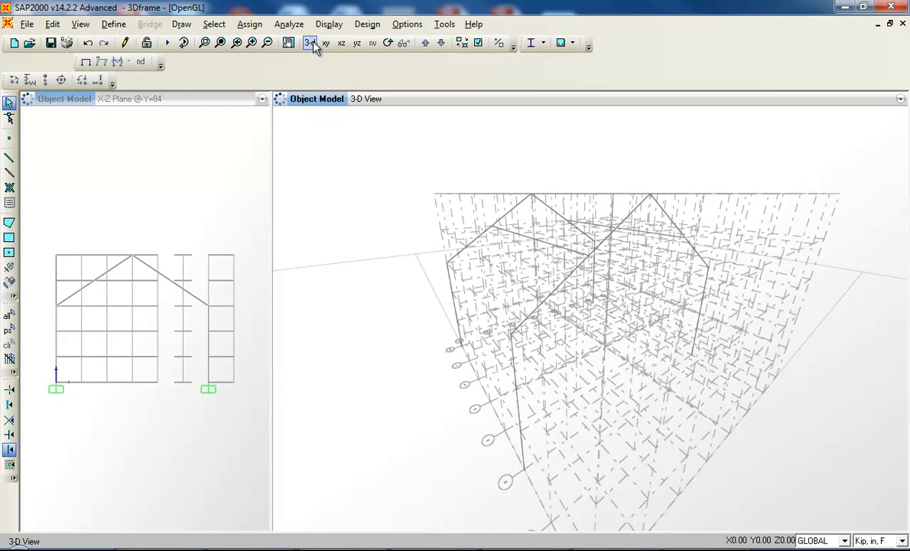
click(480, 42)
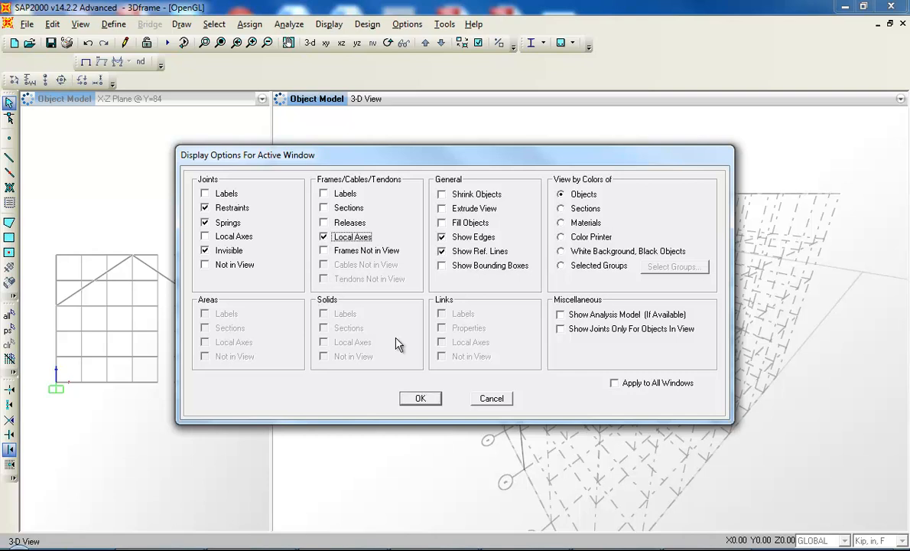
click(421, 399)
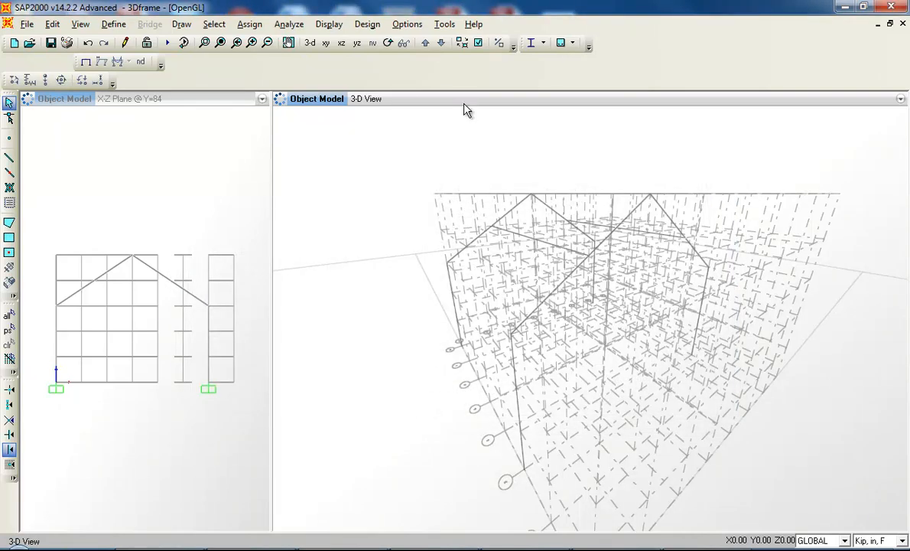
Step: Change the graphics mode to Classical Plus with default black background colors and inspect the members' local axes
click(407, 24)
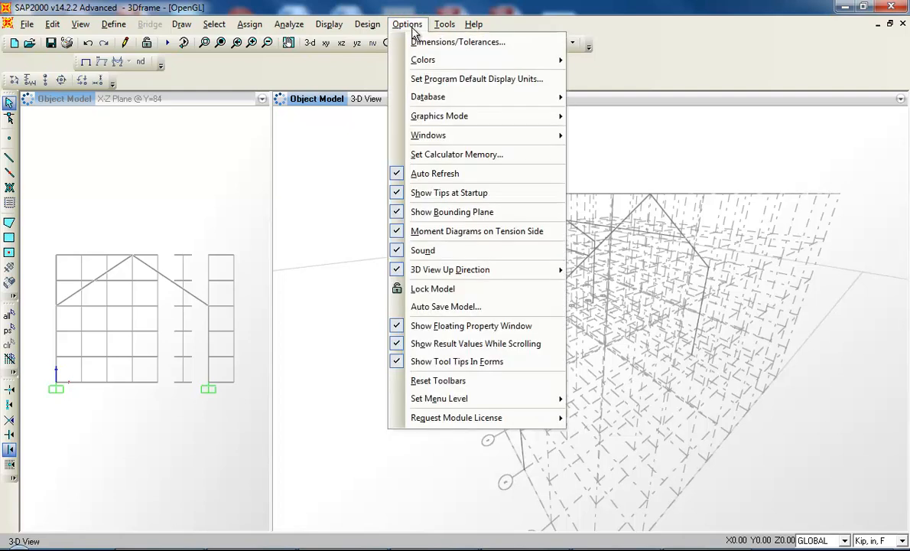
mouse_move(459, 117)
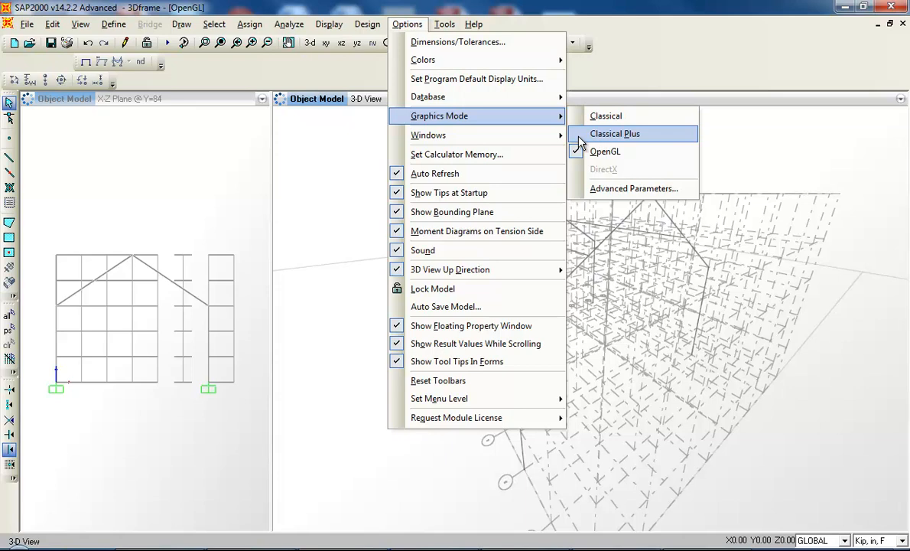
click(579, 135)
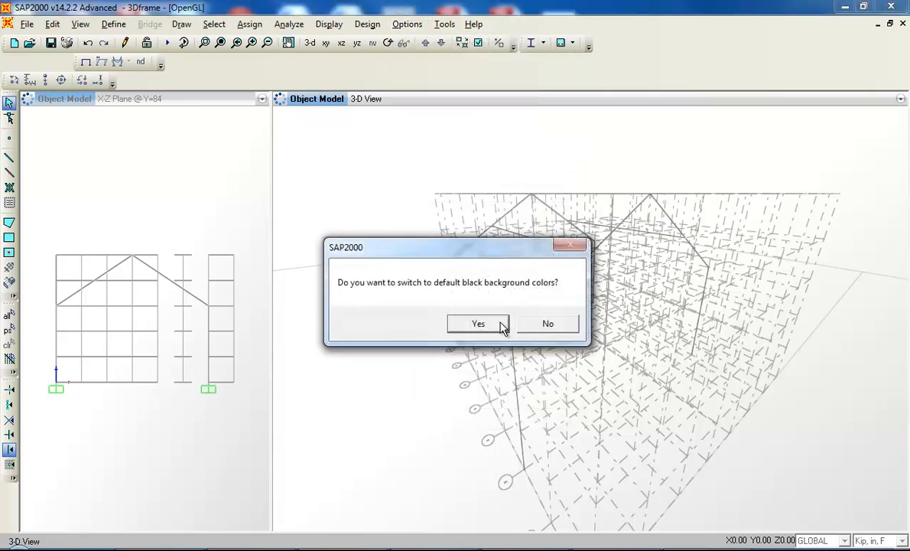
click(502, 323)
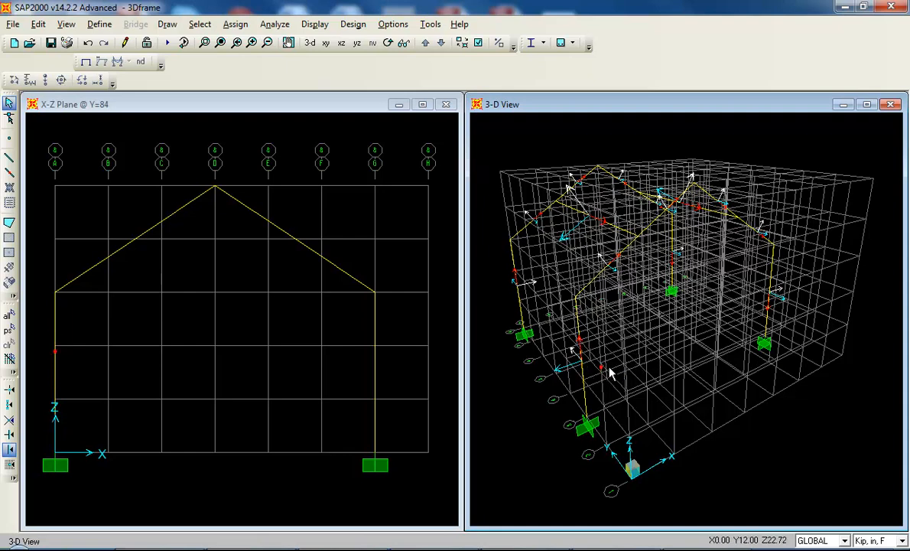
scroll(611, 369, up, 2)
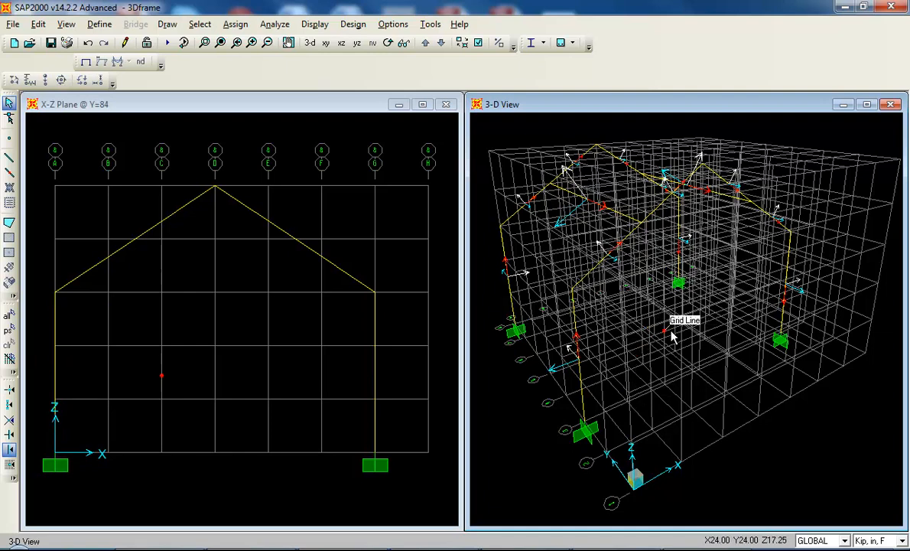
scroll(673, 337, down, 2)
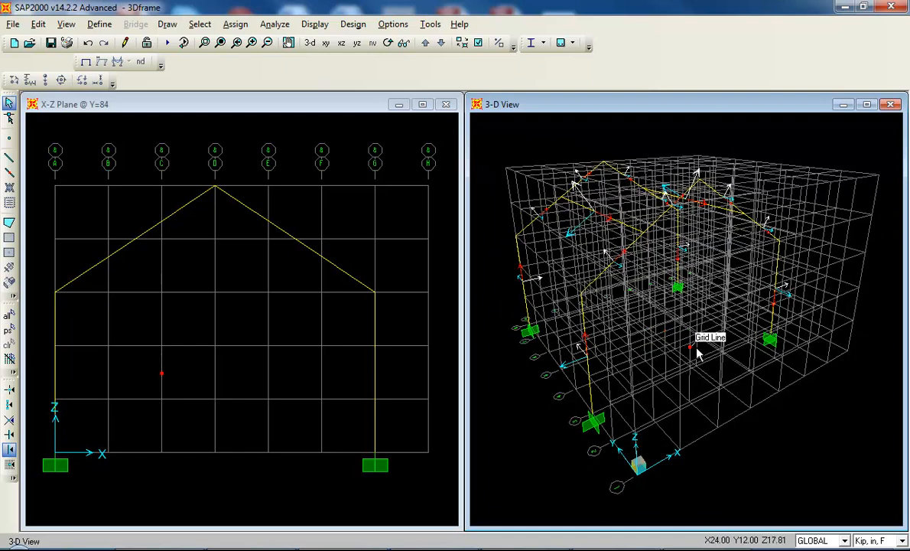